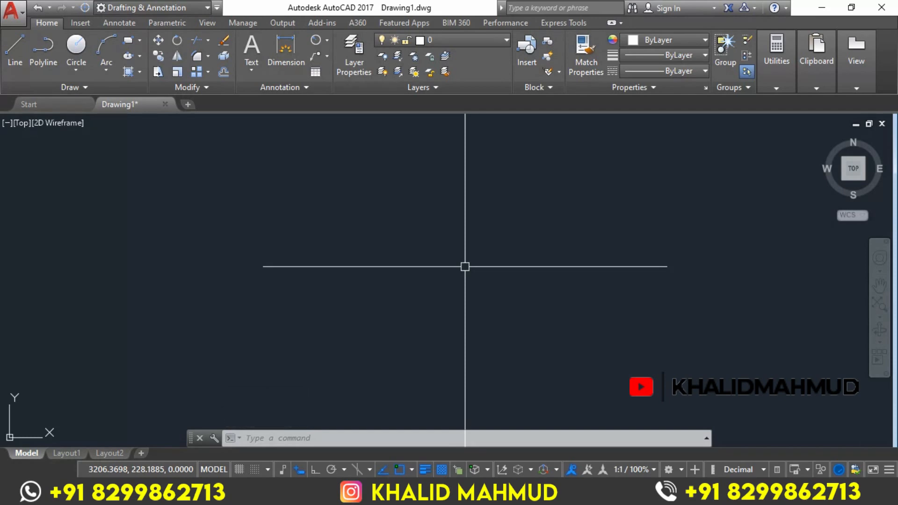
Draw two concentric circles with radii of 20 and 15 in the empty drawing area
{"action": "key", "text": "Return"}
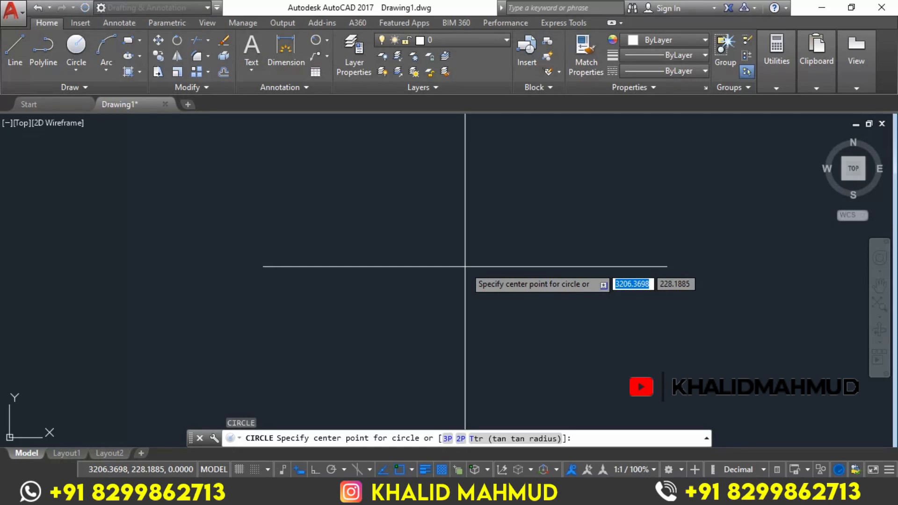
{"action": "left_click", "coordinate": [355, 240]}
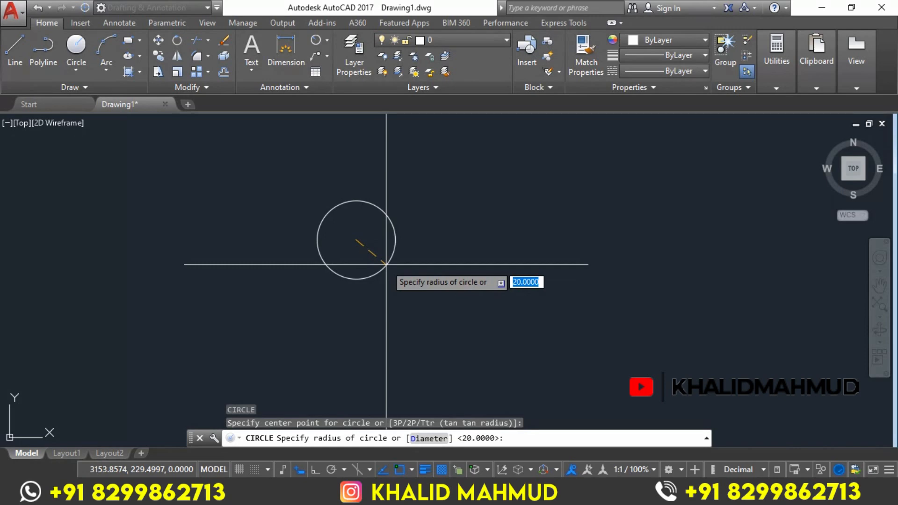
{"action": "type", "text": "20"}
{"action": "key", "text": "Return"}
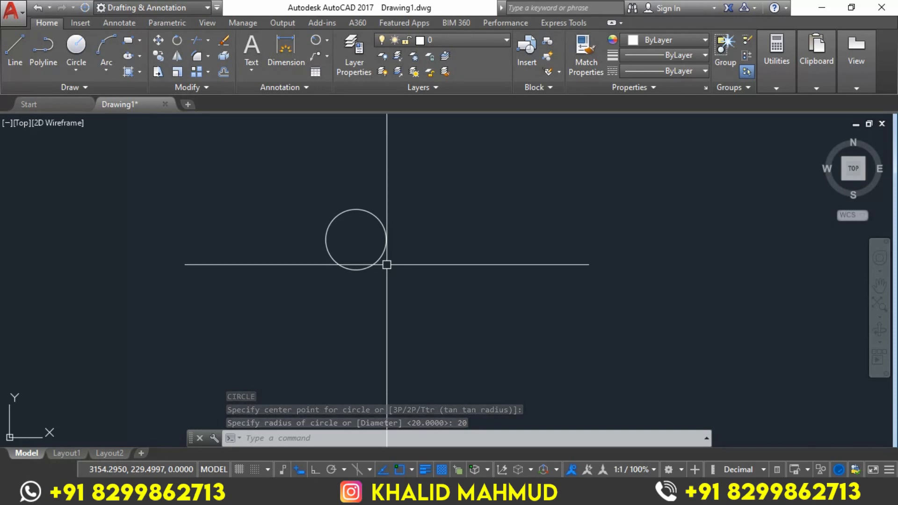
{"action": "key", "text": "Return"}
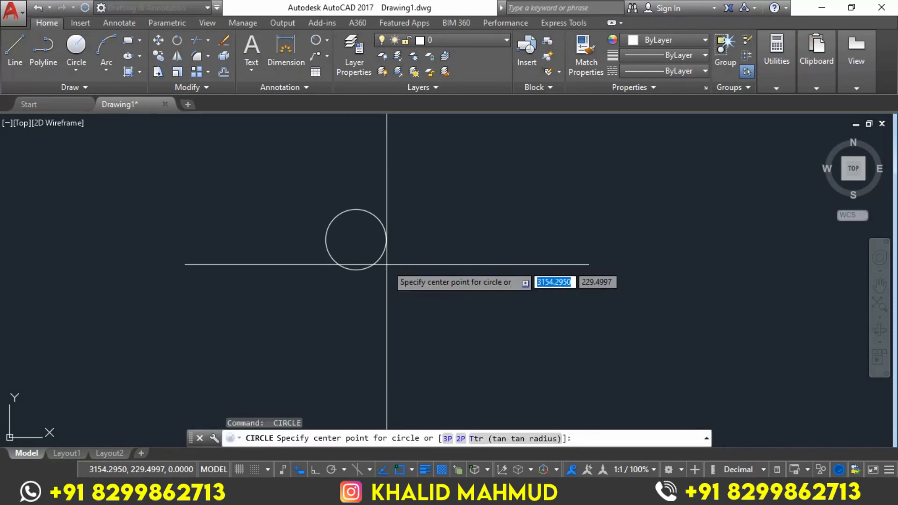
{"action": "left_click", "coordinate": [356, 240]}
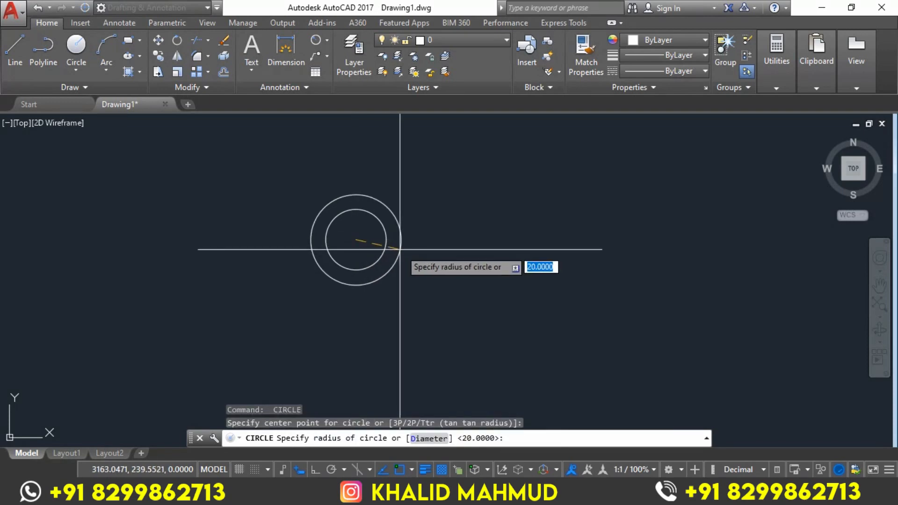
{"action": "type", "text": "15"}
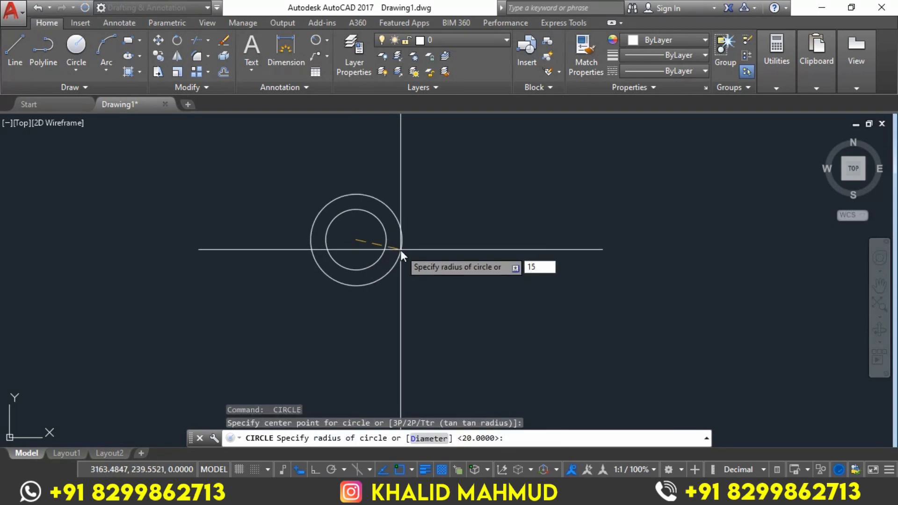
{"action": "key", "text": "Return"}
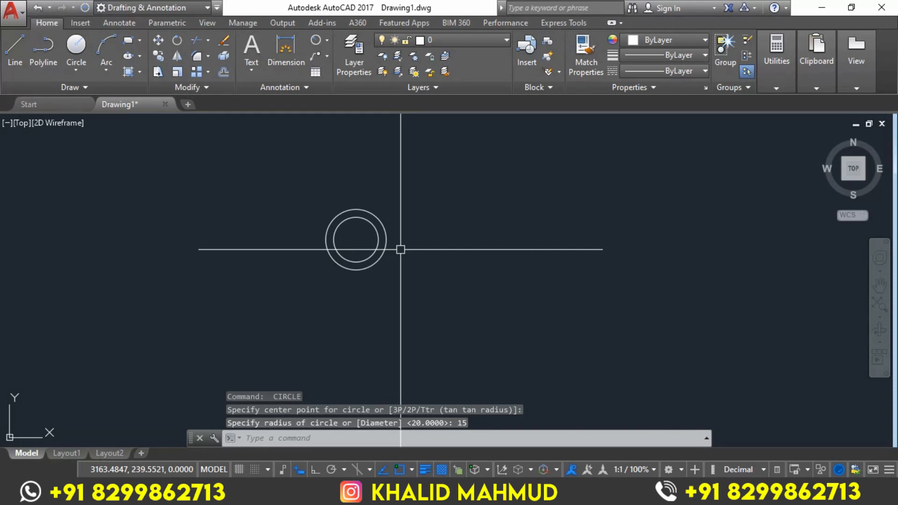
Draw a third circle with a diameter of 20 on the same centre as the two existing circles
{"action": "scroll", "coordinate": [400, 249], "scroll_direction": "up", "scroll_amount": 2}
{"action": "type", "text": "c"}
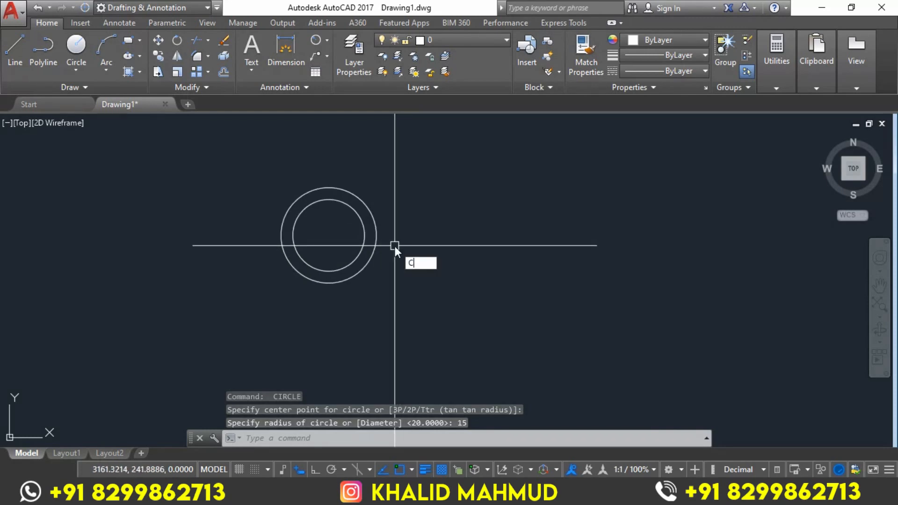
{"action": "key", "text": "Return"}
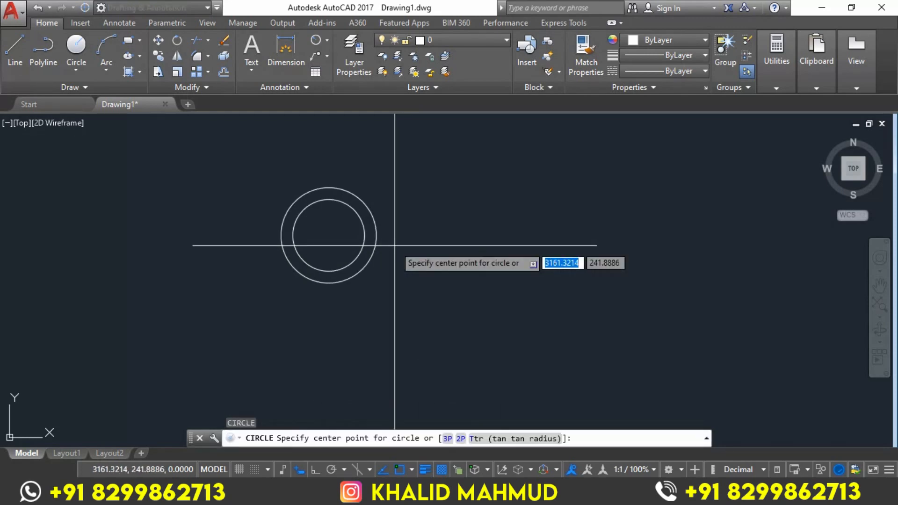
{"action": "left_click", "coordinate": [329, 235]}
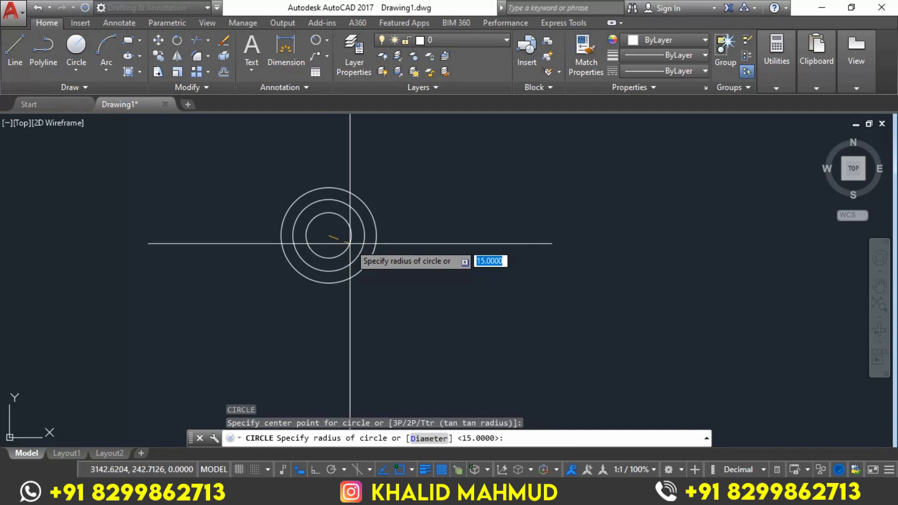
{"action": "type", "text": "D"}
{"action": "key", "text": "Return"}
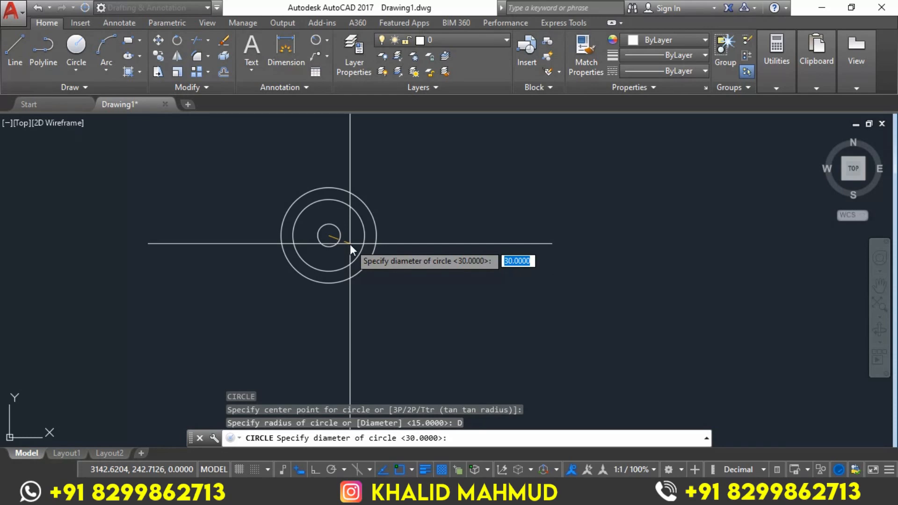
{"action": "type", "text": "20"}
{"action": "key", "text": "Return"}
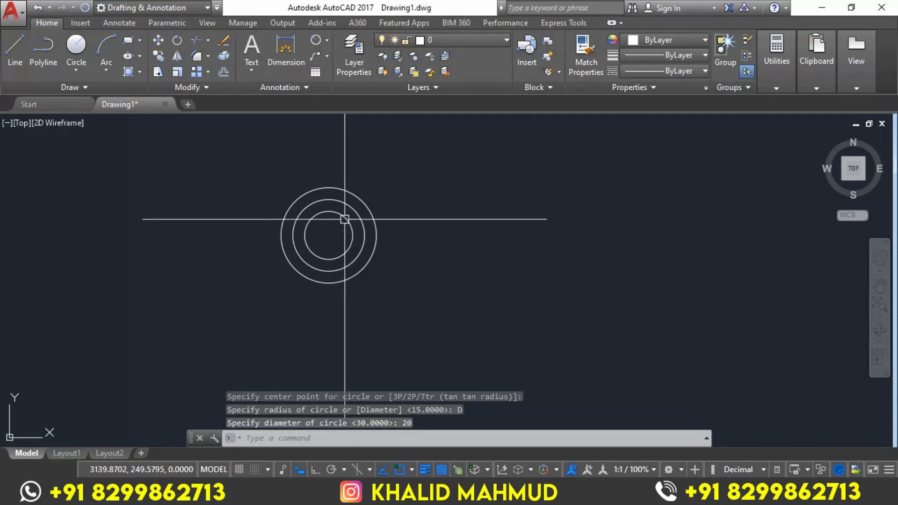
Copy the three concentric circles 65 units horizontally to the right with Ortho turned on
{"action": "left_click", "coordinate": [413, 166]}
{"action": "left_click", "coordinate": [264, 319]}
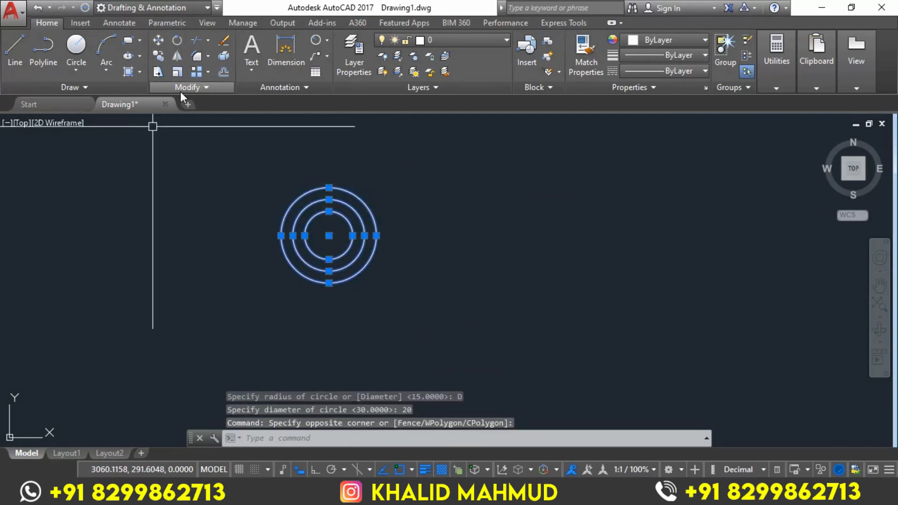
{"action": "left_click", "coordinate": [159, 55]}
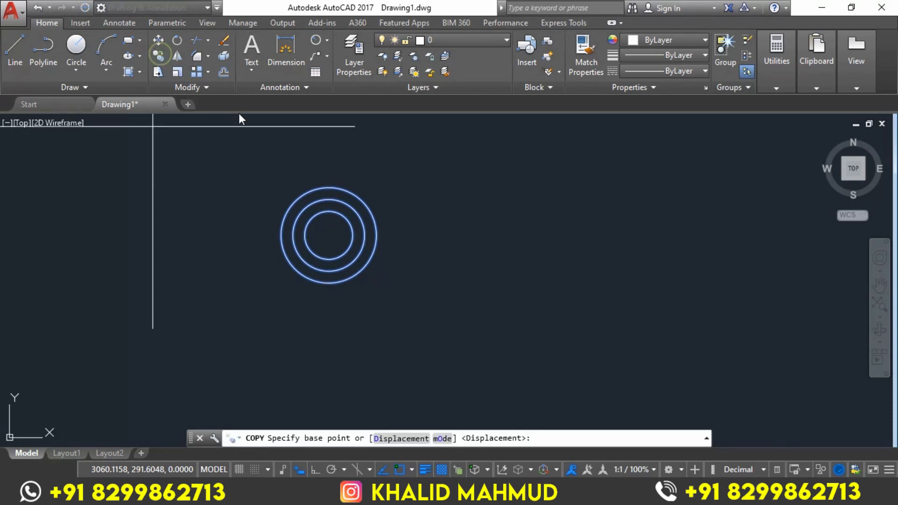
{"action": "left_click", "coordinate": [286, 145]}
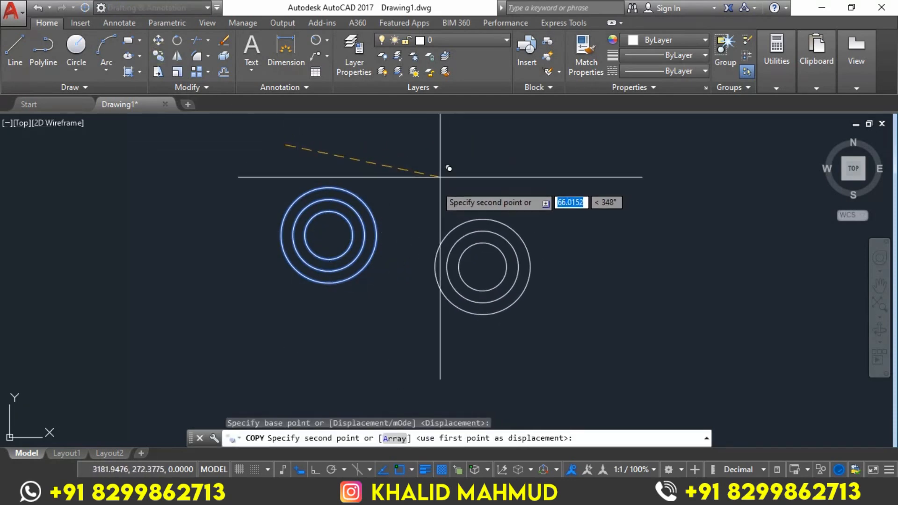
{"action": "left_click", "coordinate": [299, 469]}
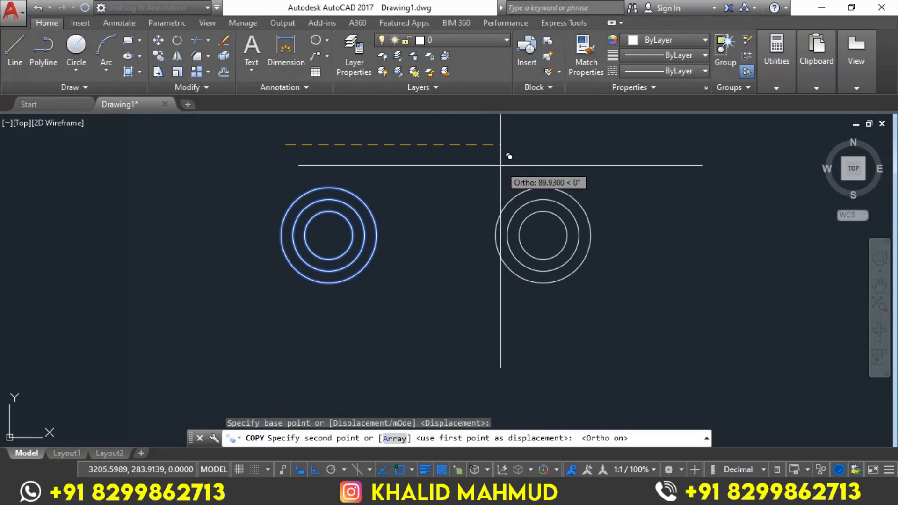
{"action": "type", "text": "65"}
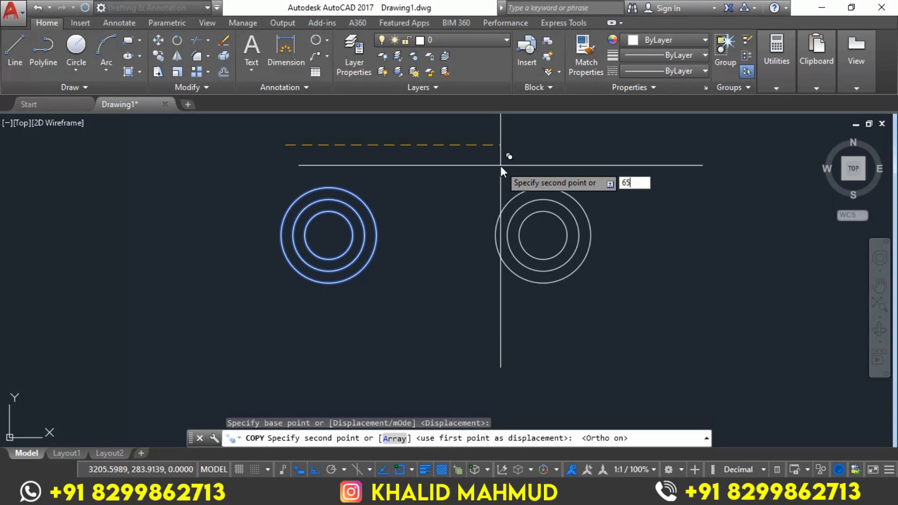
{"action": "key", "text": "Return"}
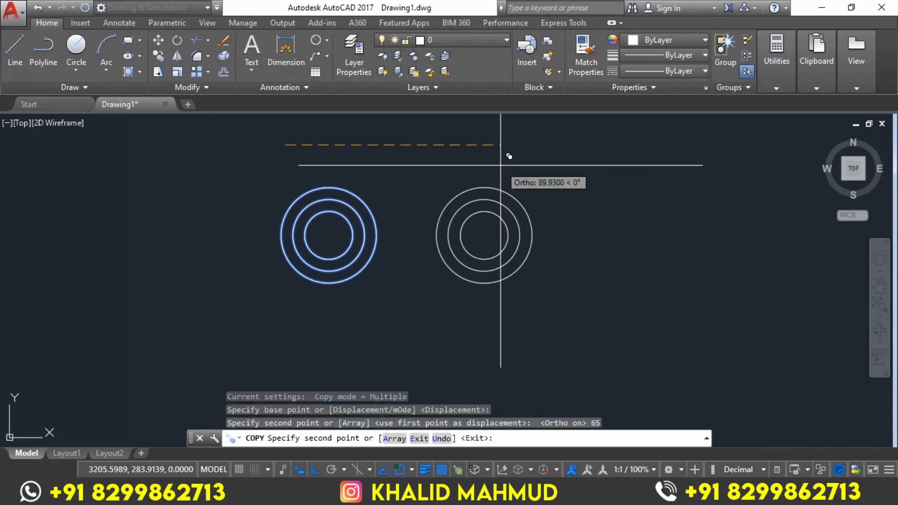
{"action": "key", "text": "Return"}
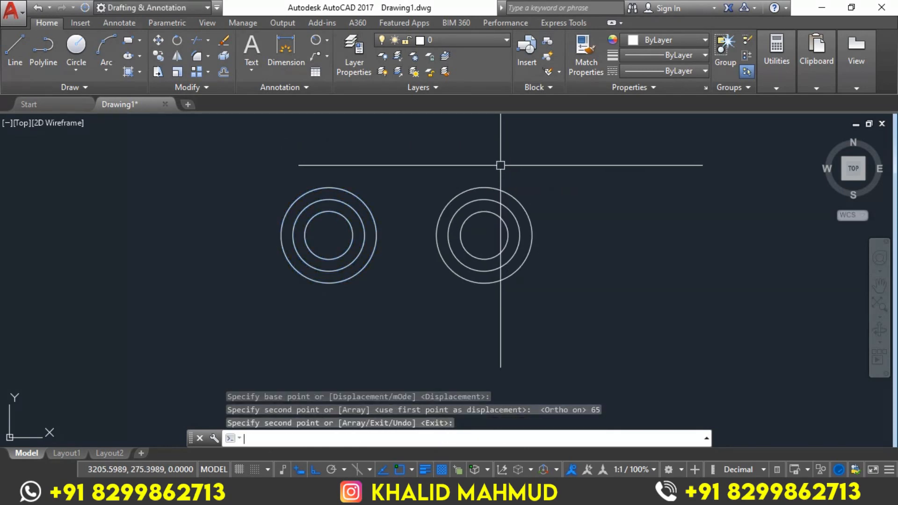
Check the Exercise-5 reference image in Photos, and draw a line joining the centres of the two circle groups
{"action": "middle_click_drag", "start_coordinate": [541, 306], "coordinate": [534, 264]}
{"action": "left_click", "coordinate": [338, 494]}
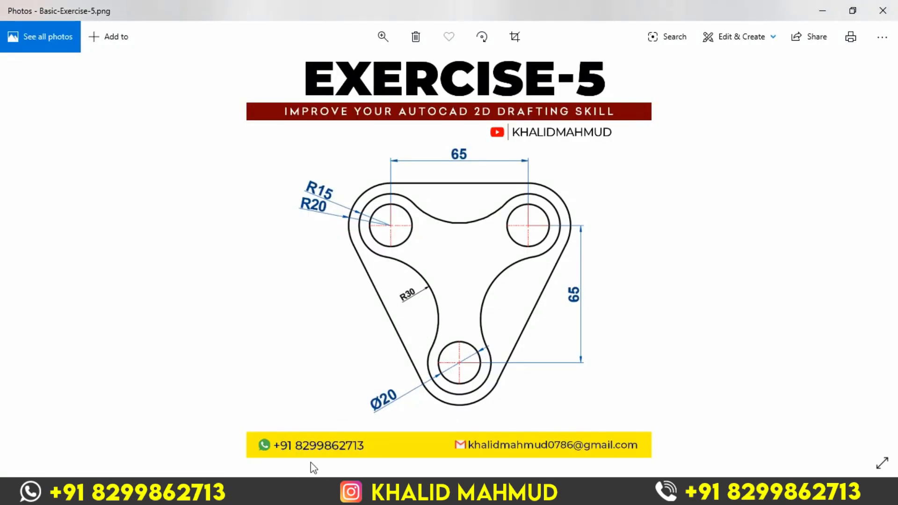
{"action": "left_click", "coordinate": [337, 494]}
{"action": "middle_click_drag", "start_coordinate": [417, 198], "coordinate": [416, 195]}
{"action": "key", "text": "Return"}
{"action": "type", "text": "l"}
{"action": "key", "text": "Return"}
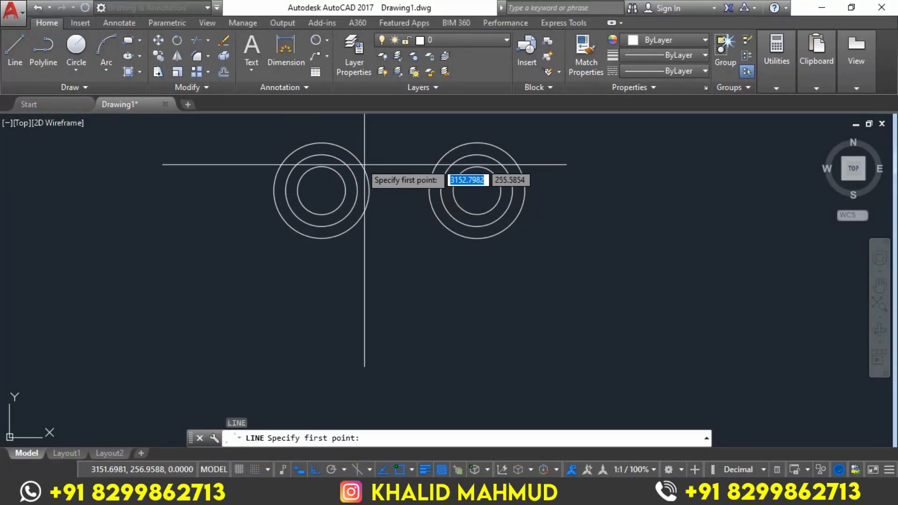
{"action": "left_click", "coordinate": [322, 191]}
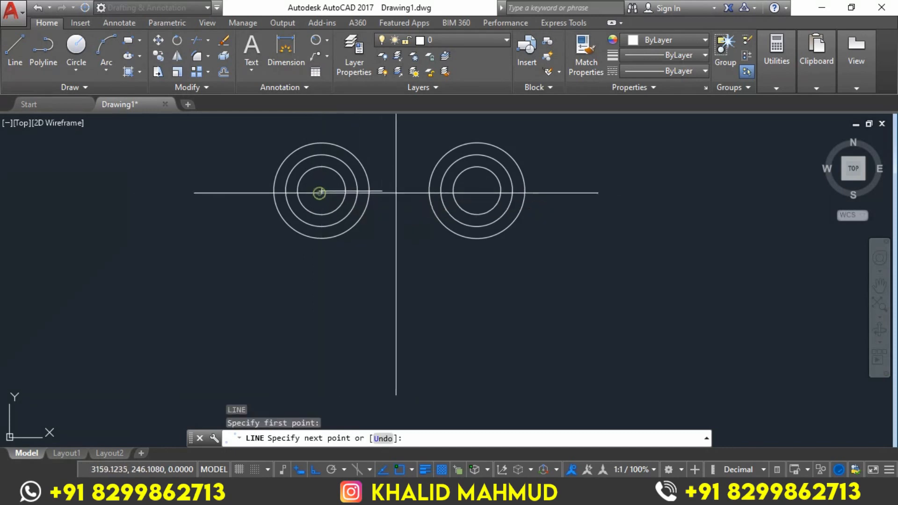
{"action": "left_click", "coordinate": [477, 190]}
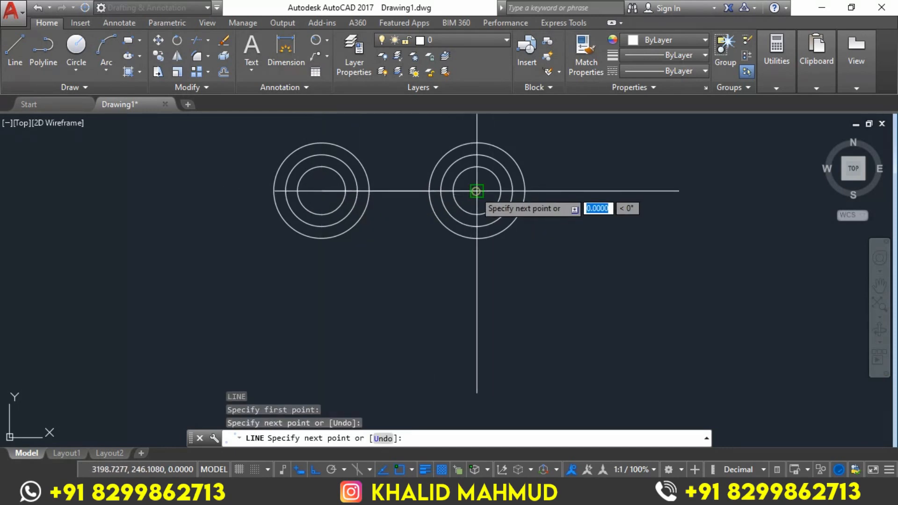
{"action": "key", "text": "Return"}
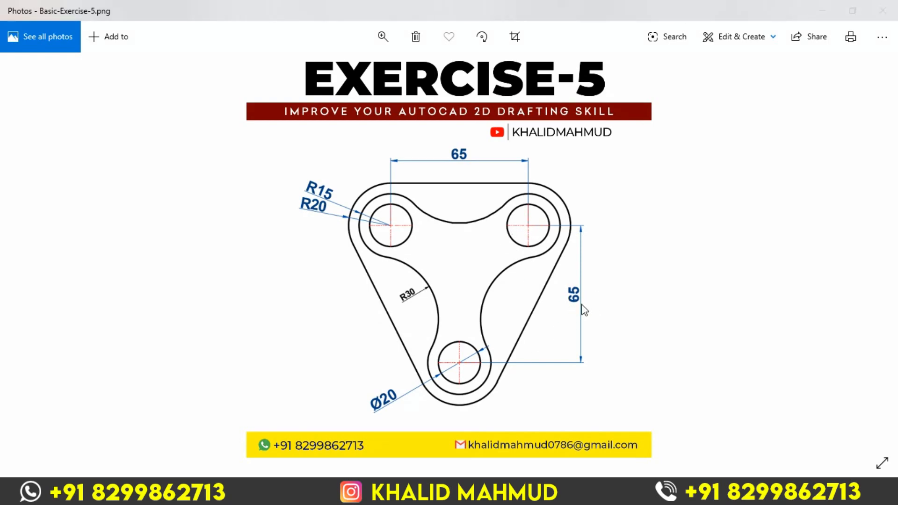
Copy the right circle group by its centre to a point 65 units below the connecting line's midpoint, using the From snap
{"action": "key", "text": "alt+Tab"}
{"action": "left_click", "coordinate": [412, 125]}
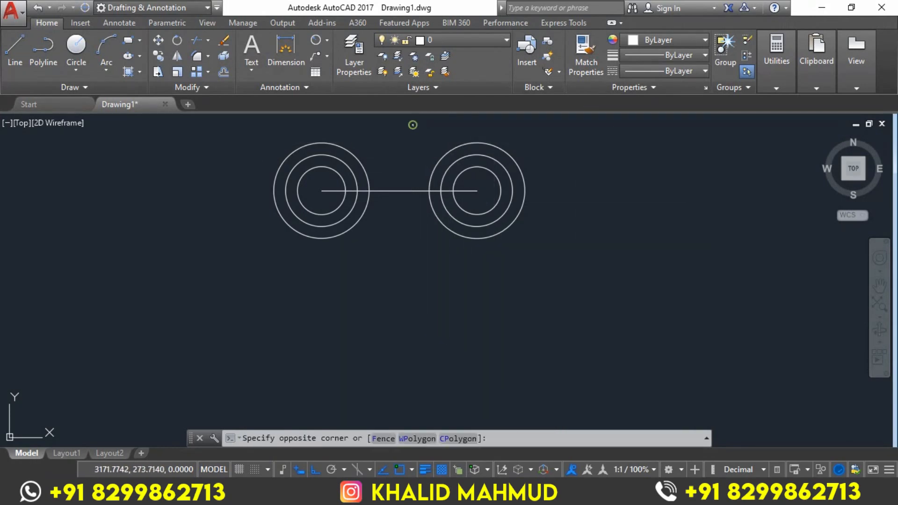
{"action": "left_click", "coordinate": [568, 248]}
{"action": "type", "text": "CP"}
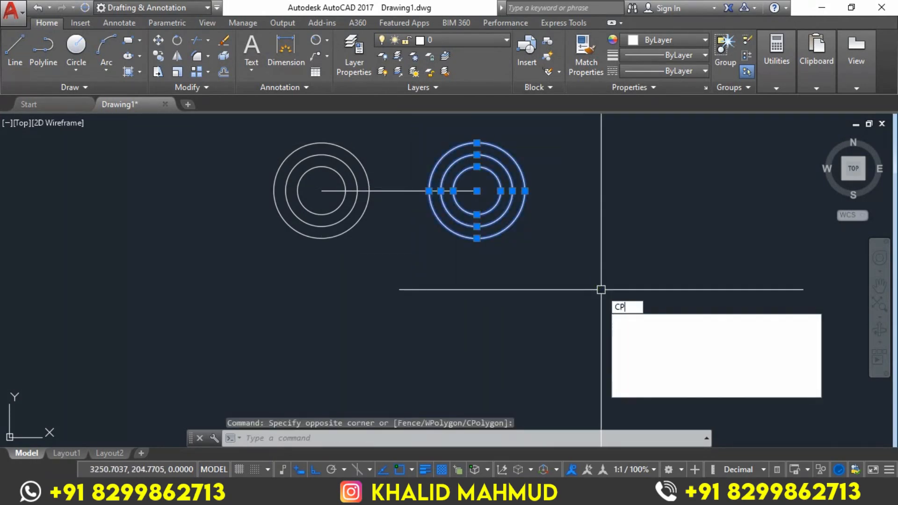
{"action": "key", "text": "Return"}
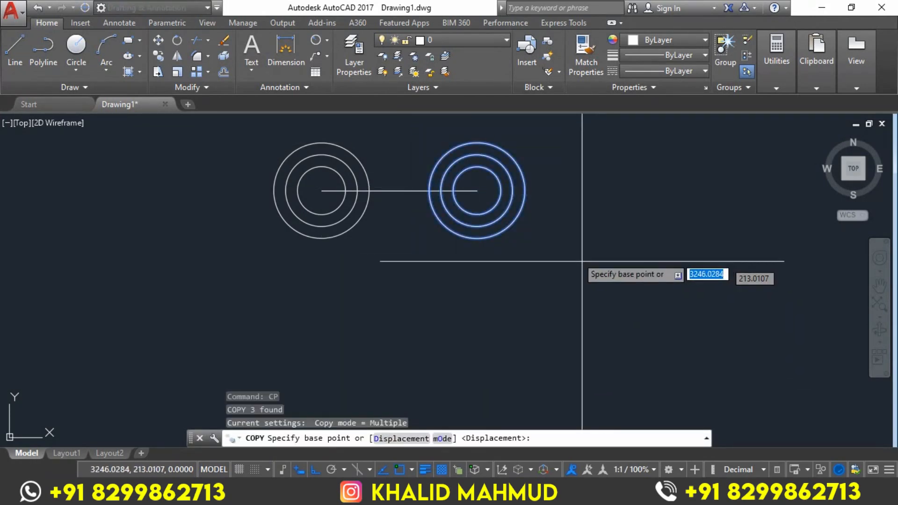
{"action": "left_click", "coordinate": [477, 191]}
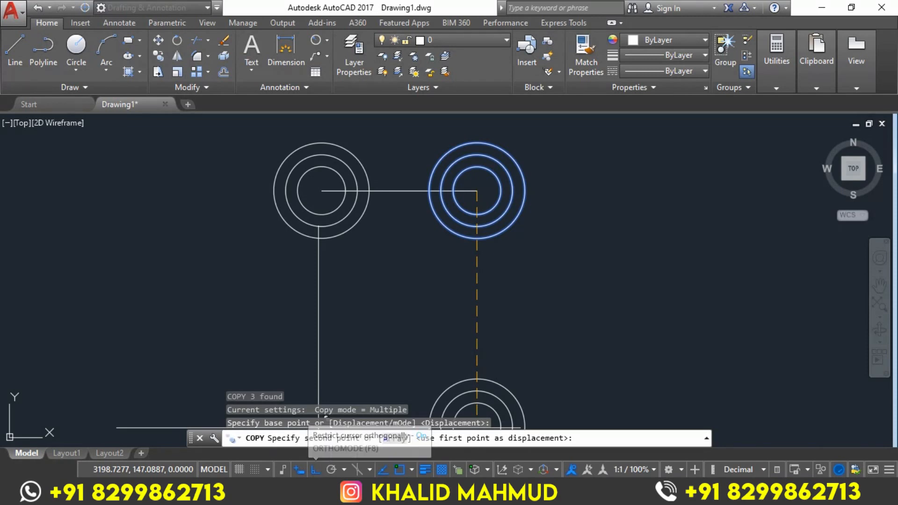
{"action": "right_click", "coordinate": [409, 307], "text": "shift"}
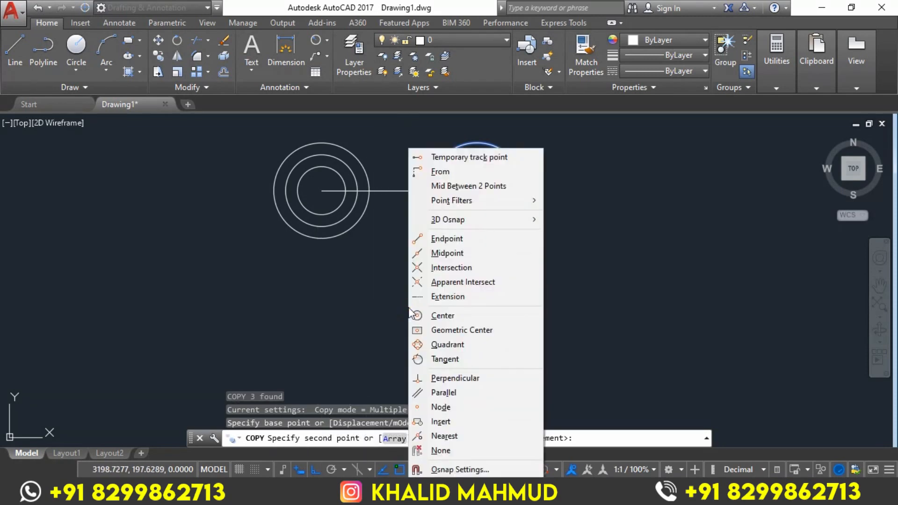
{"action": "left_click", "coordinate": [456, 172]}
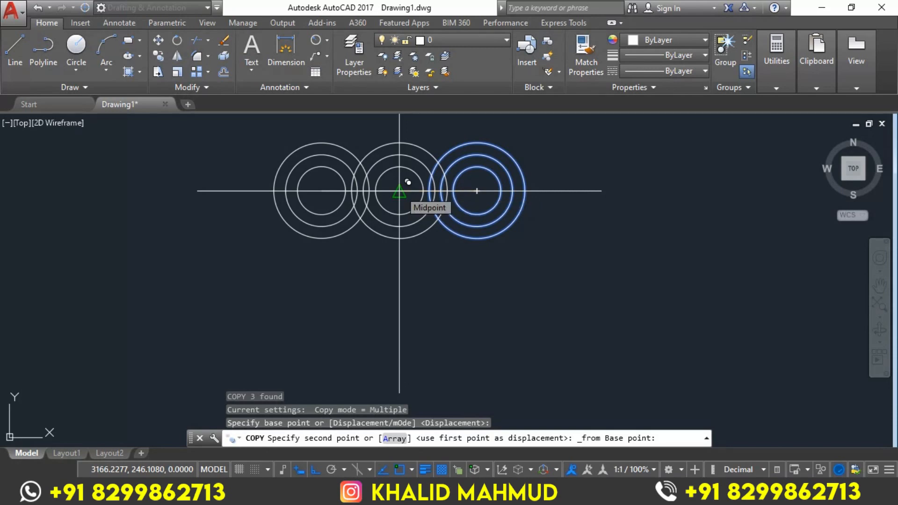
{"action": "left_click", "coordinate": [402, 189]}
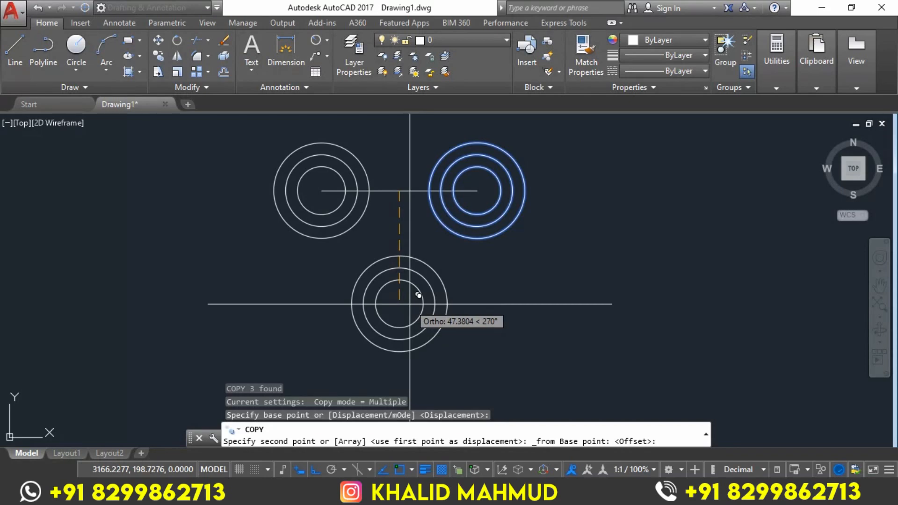
{"action": "type", "text": "65"}
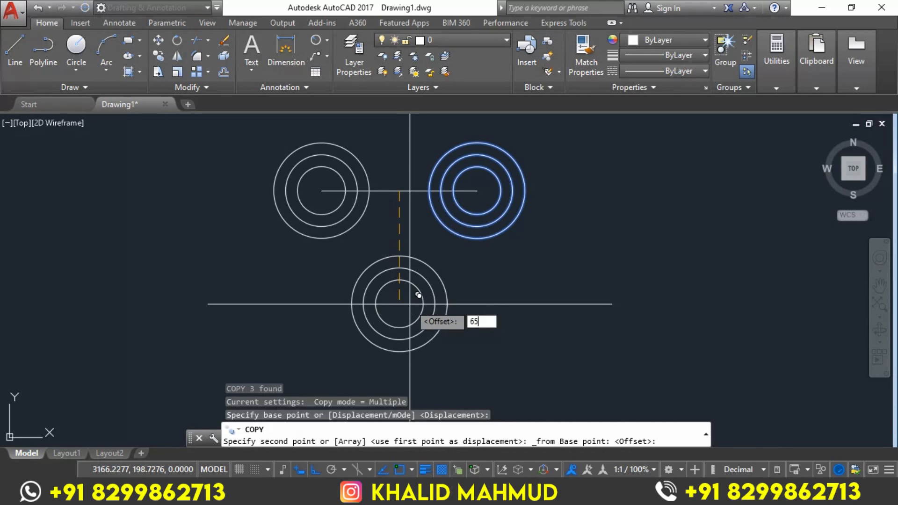
{"action": "key", "text": "Return"}
{"action": "key", "text": "Escape"}
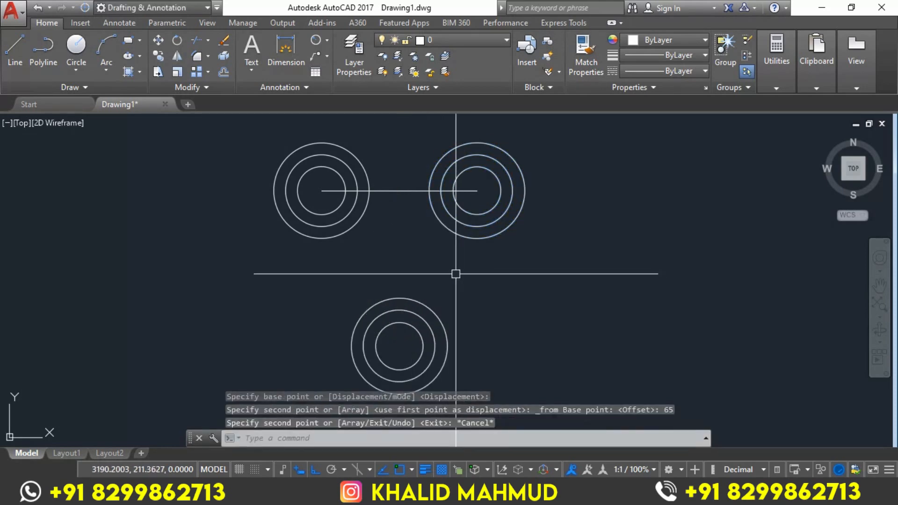
Erase the horizontal line connecting the centres of the two upper circle groups
{"action": "left_click", "coordinate": [382, 187]}
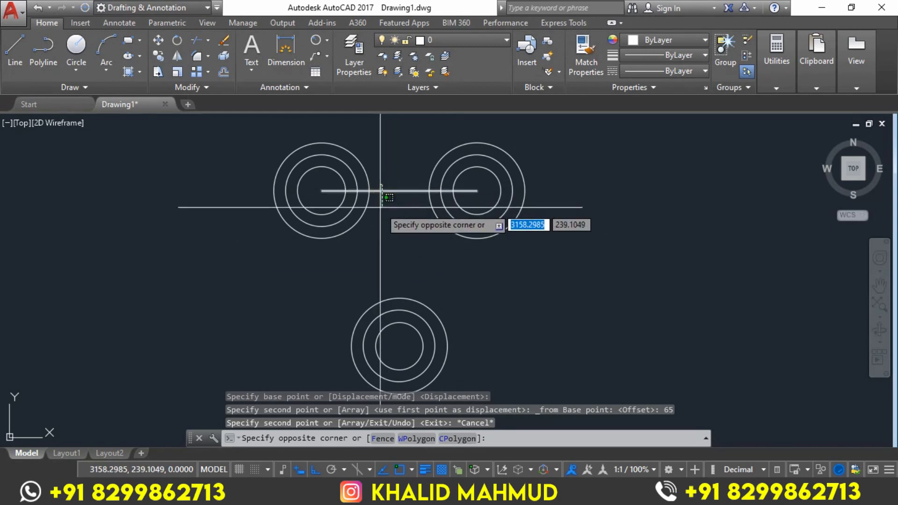
{"action": "left_click", "coordinate": [382, 200]}
{"action": "type", "text": "E"}
{"action": "key", "text": "Return"}
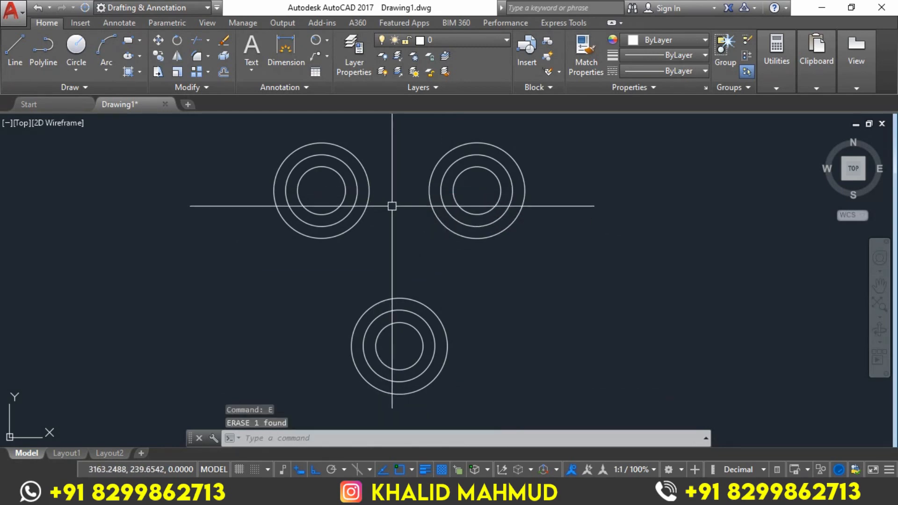
Draw a horizontal line joining the top quadrants of the outer circles in the two upper groups
{"action": "type", "text": "L"}
{"action": "key", "text": "Return"}
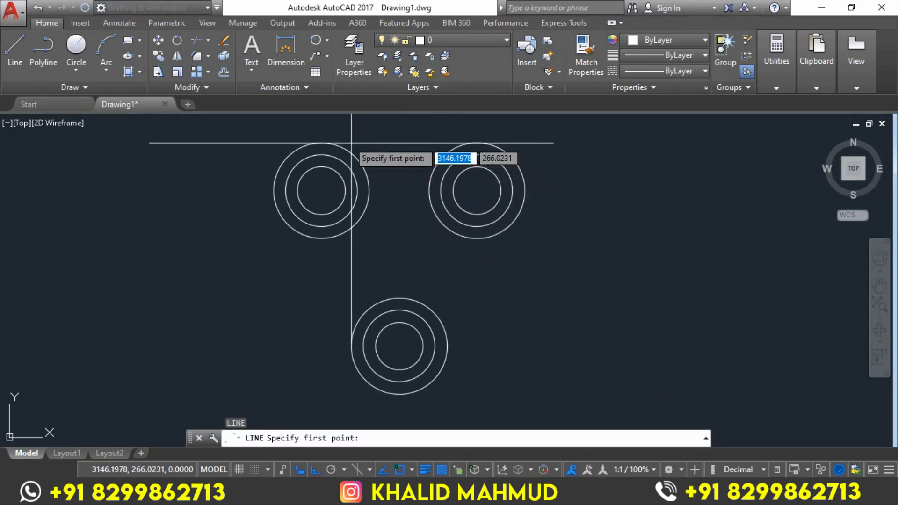
{"action": "left_click", "coordinate": [321, 142]}
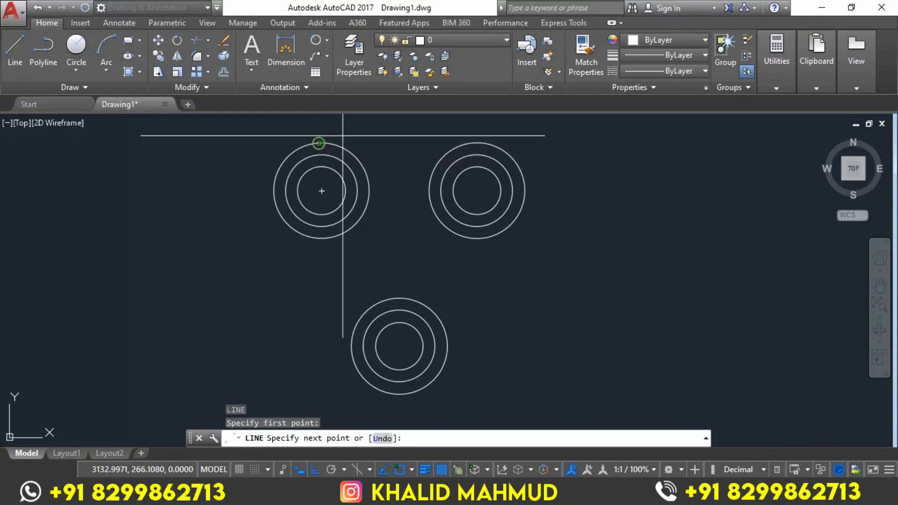
{"action": "left_click", "coordinate": [477, 142]}
{"action": "key", "text": "Return"}
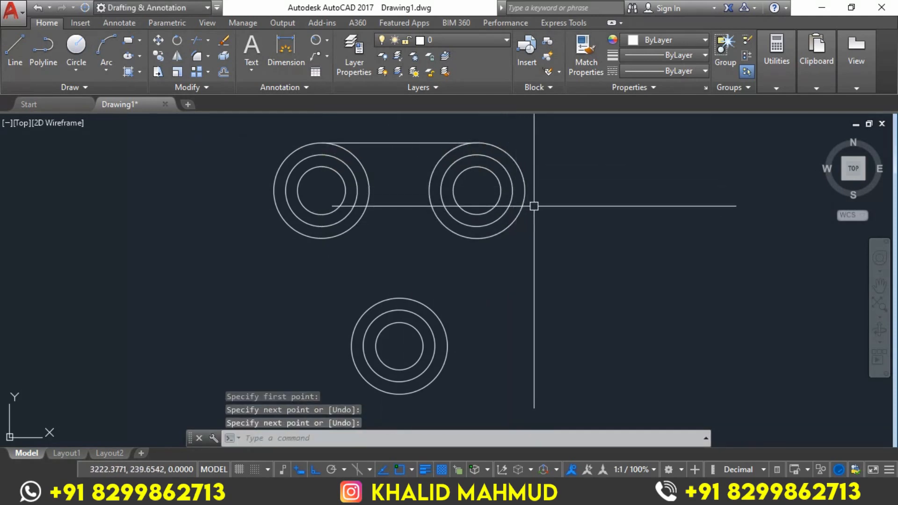
Draw a line from the upper-right outer circle's right quadrant to the lower outer circle's right quadrant
{"action": "type", "text": "l"}
{"action": "key", "text": "Return"}
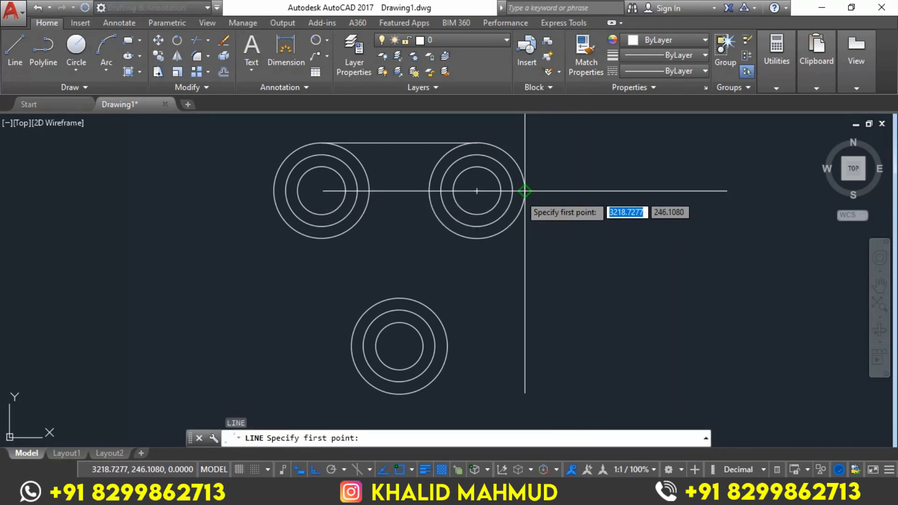
{"action": "left_click", "coordinate": [525, 192]}
{"action": "left_click", "coordinate": [447, 347]}
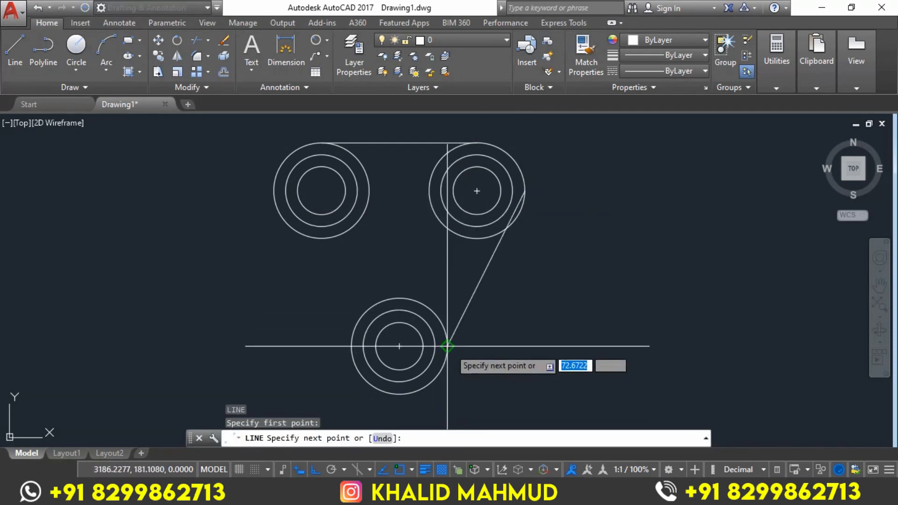
{"action": "key", "text": "Escape"}
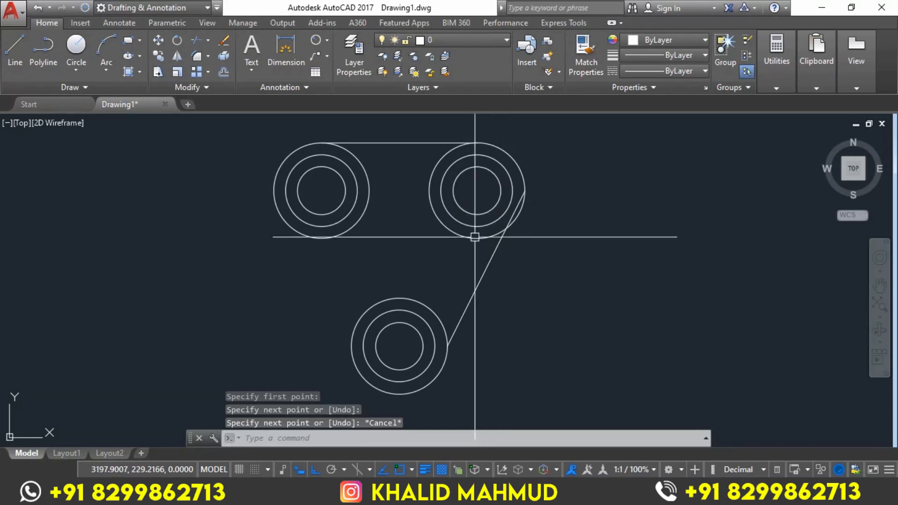
Check the Exercise-5 reference image in Photos, and erase the slanted line joining the right quadrants in AutoCAD
{"action": "key", "text": "alt+Tab"}
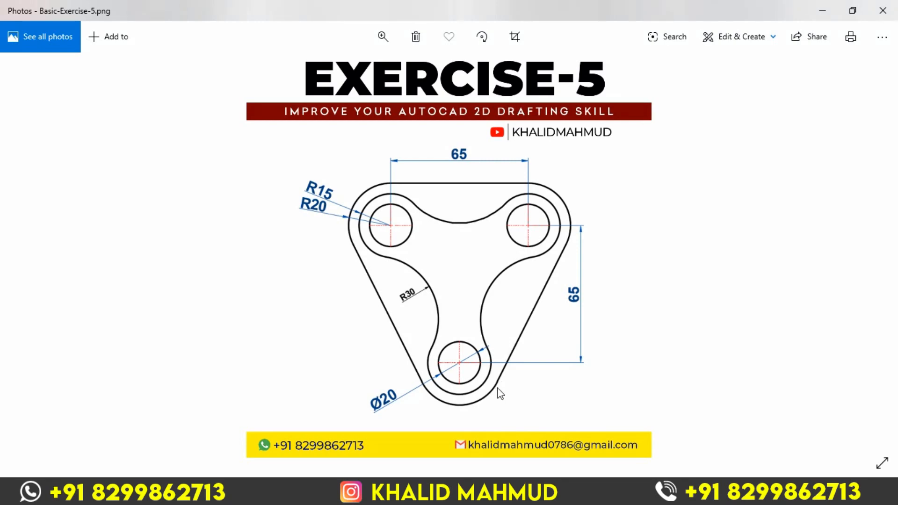
{"action": "key", "text": "alt+Tab"}
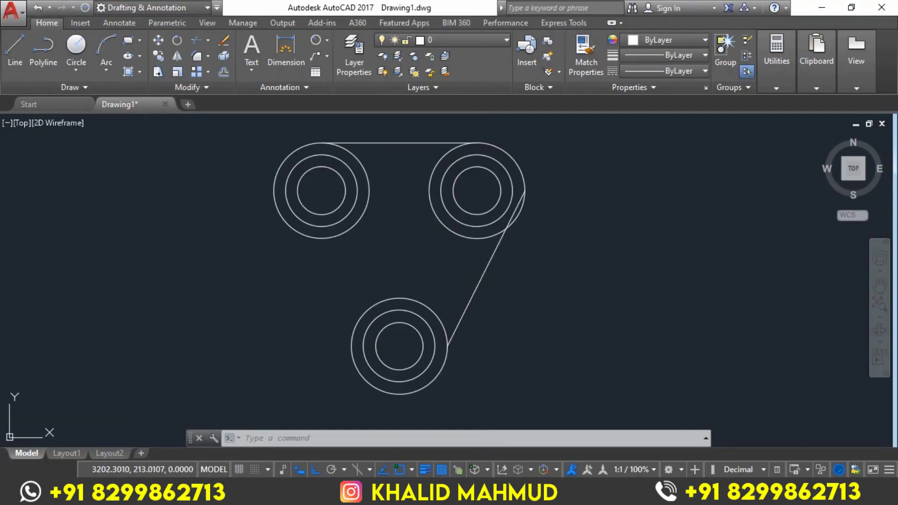
{"action": "left_click", "coordinate": [485, 270]}
{"action": "type", "text": "E"}
{"action": "key", "text": "Return"}
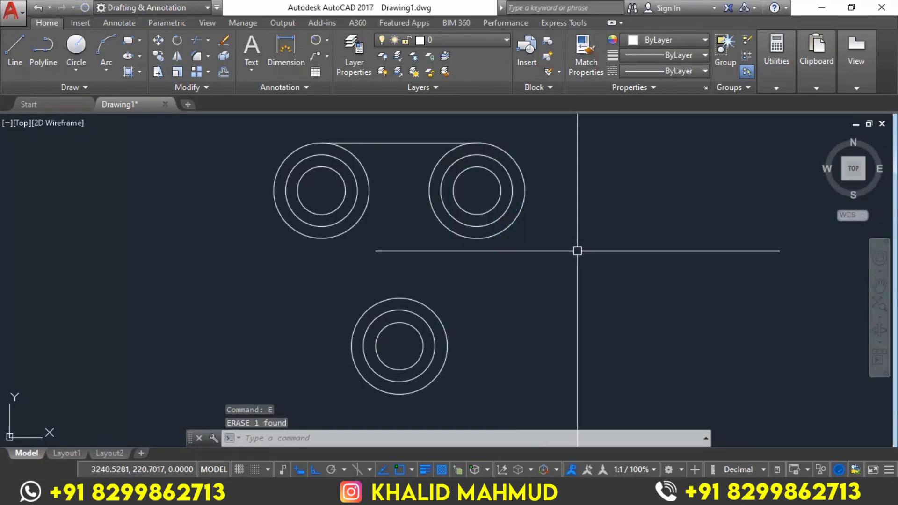
Draw a line tangent to the right sides of the upper-right and lower outer circles, using the Tangent snap override for both ends
{"action": "type", "text": "L"}
{"action": "key", "text": "Return"}
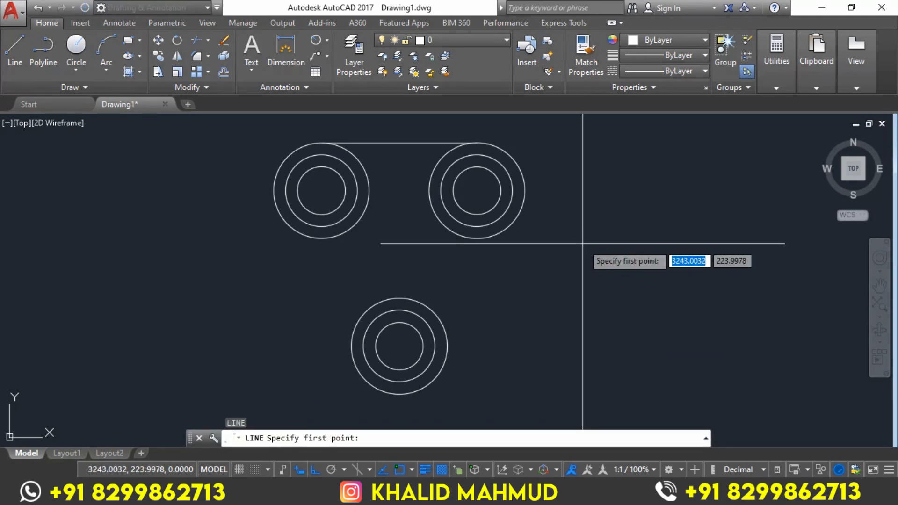
{"action": "right_click", "coordinate": [582, 243], "text": "shift"}
{"action": "left_click", "coordinate": [633, 351]}
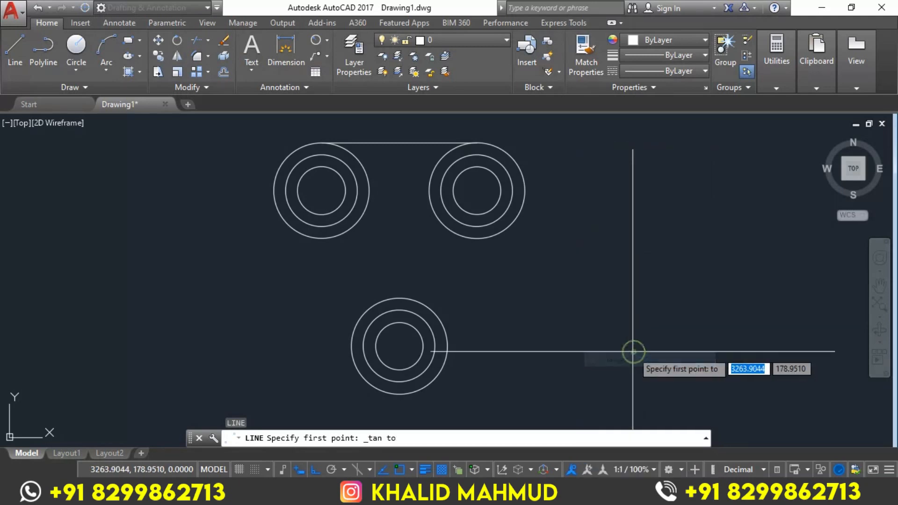
{"action": "left_click", "coordinate": [520, 209]}
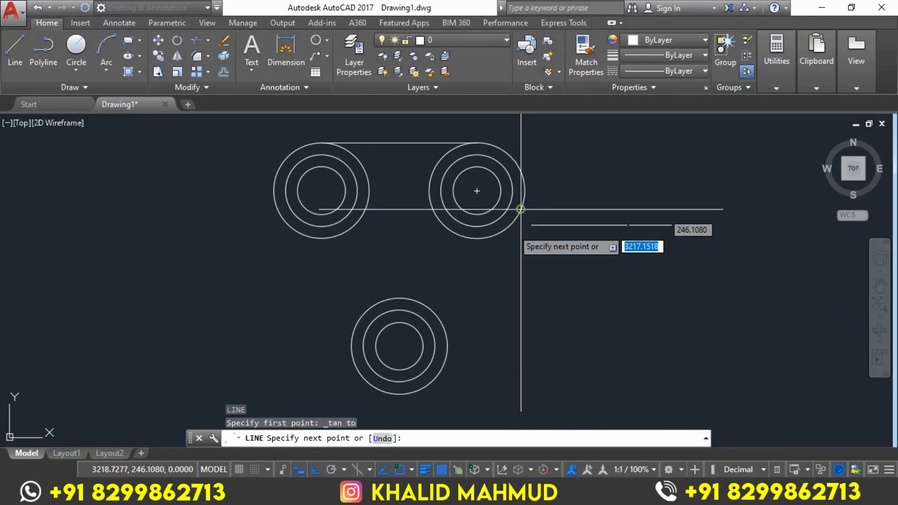
{"action": "right_click", "coordinate": [477, 293], "text": "shift"}
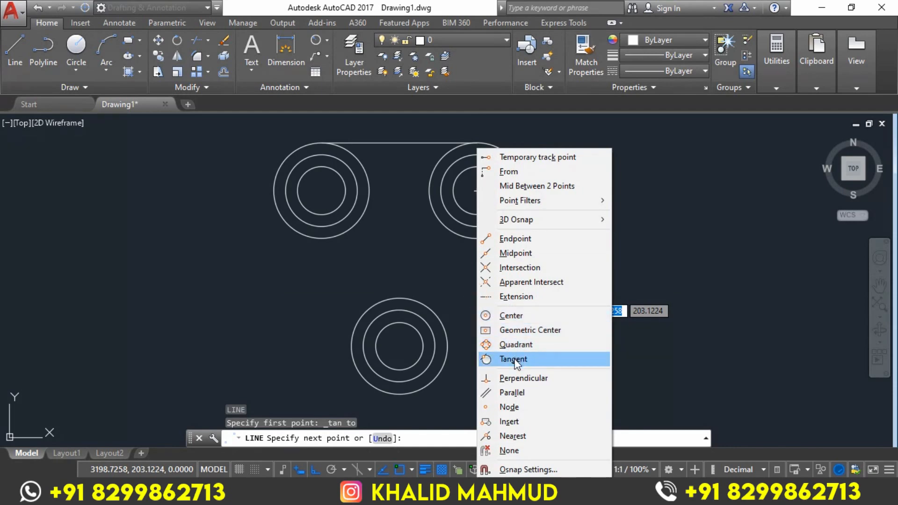
{"action": "left_click", "coordinate": [484, 355]}
{"action": "left_click", "coordinate": [448, 357]}
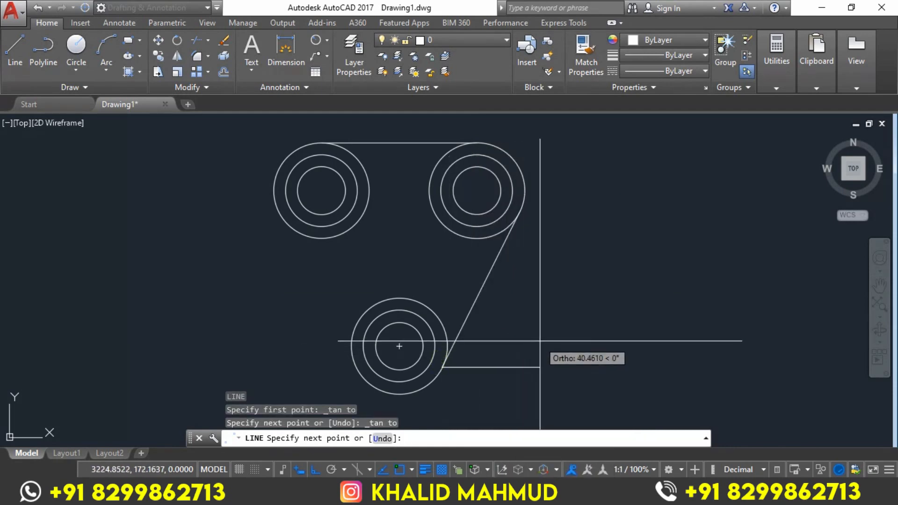
{"action": "key", "text": "Return"}
{"action": "middle_click_drag", "start_coordinate": [602, 306], "coordinate": [604, 304]}
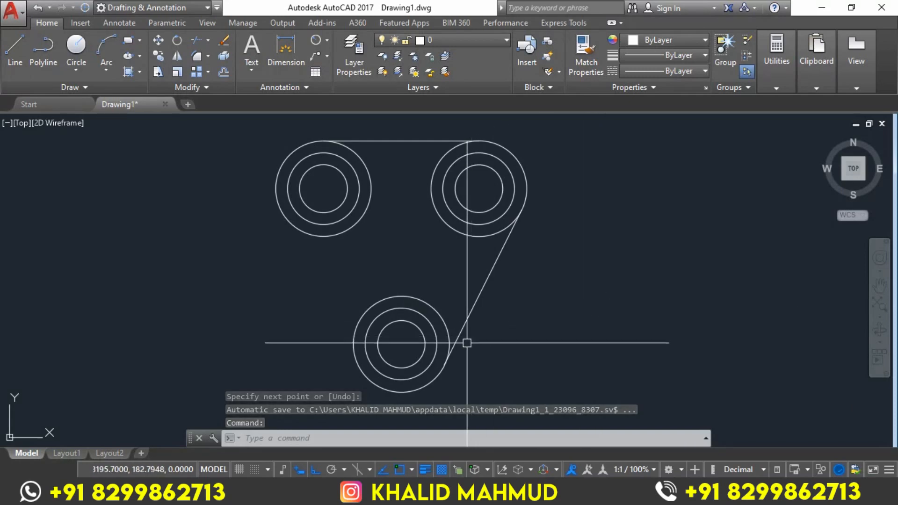
Turn off all running object snaps except Tangent, and enable Tangent
{"action": "left_click", "coordinate": [411, 469]}
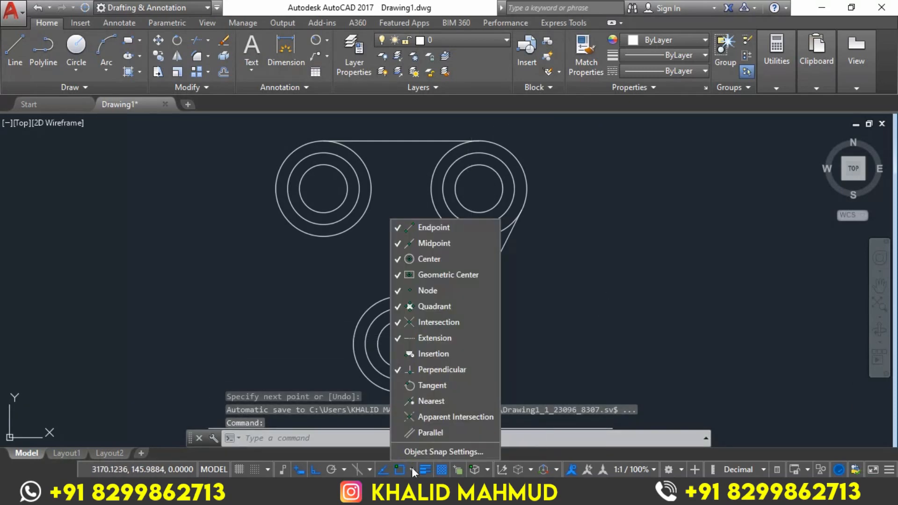
{"action": "left_click", "coordinate": [397, 258]}
{"action": "left_click", "coordinate": [397, 274]}
{"action": "left_click", "coordinate": [396, 288]}
{"action": "left_click", "coordinate": [398, 306]}
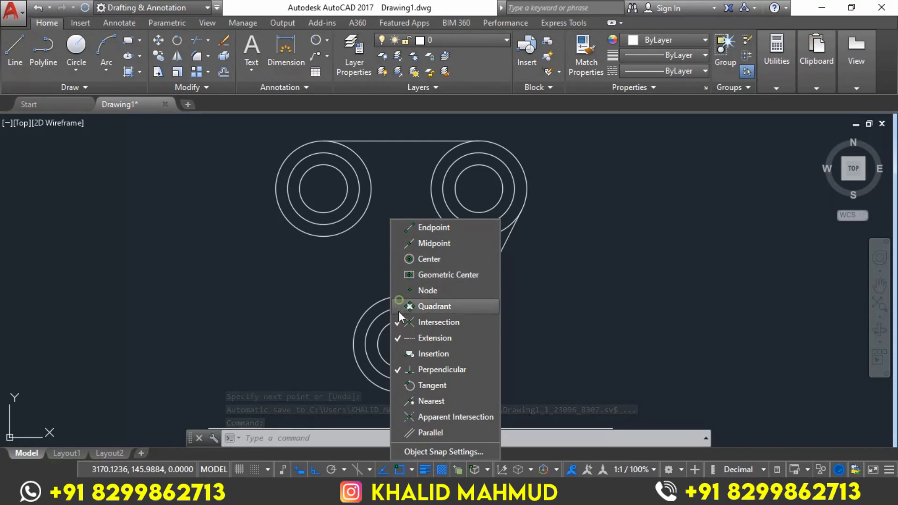
{"action": "left_click", "coordinate": [399, 322]}
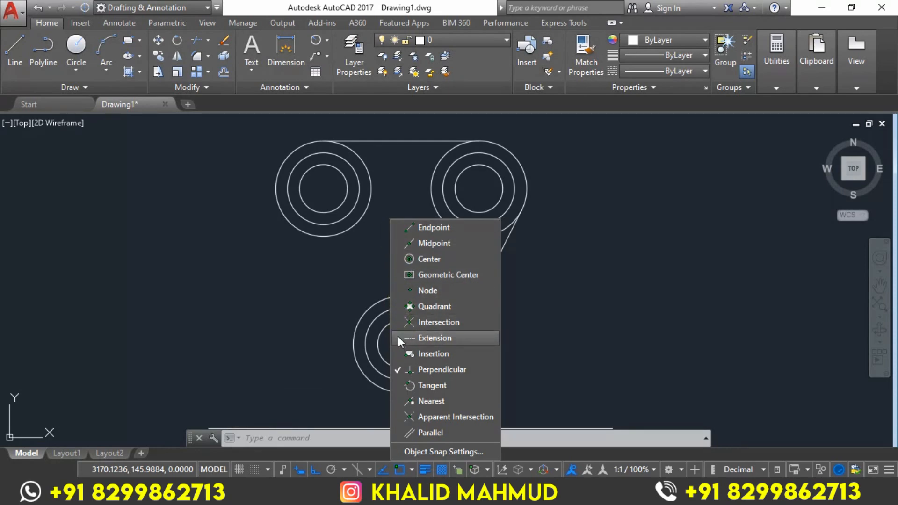
{"action": "left_click", "coordinate": [396, 368]}
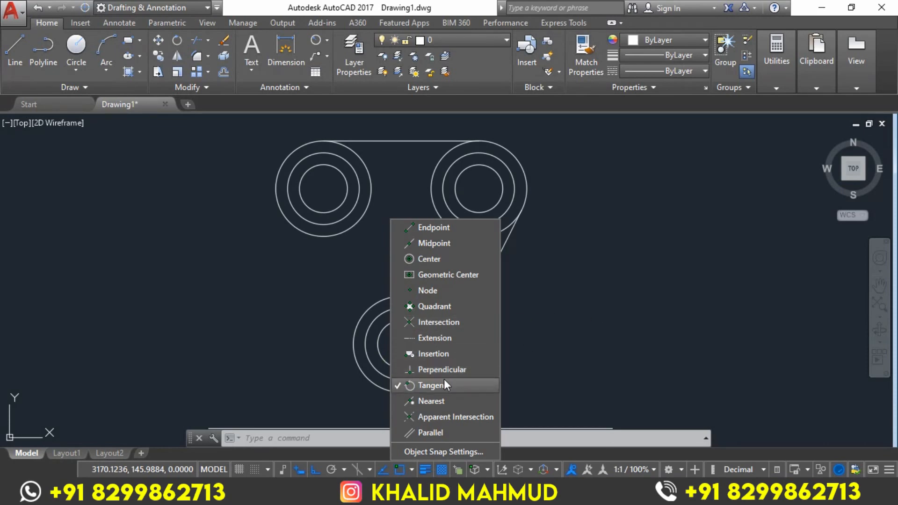
{"action": "left_click", "coordinate": [586, 320]}
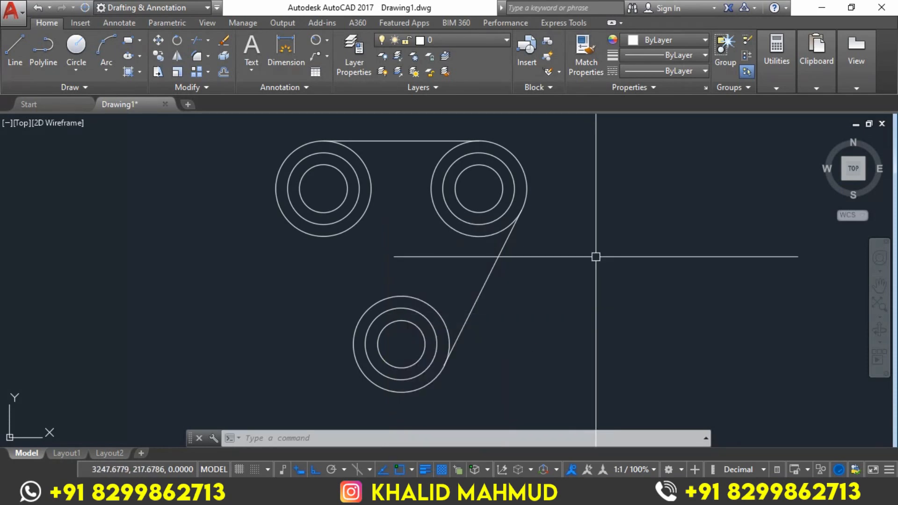
Draw a line tangent to the left sides of the upper-left and lower outer circles
{"action": "type", "text": "l"}
{"action": "key", "text": "Return"}
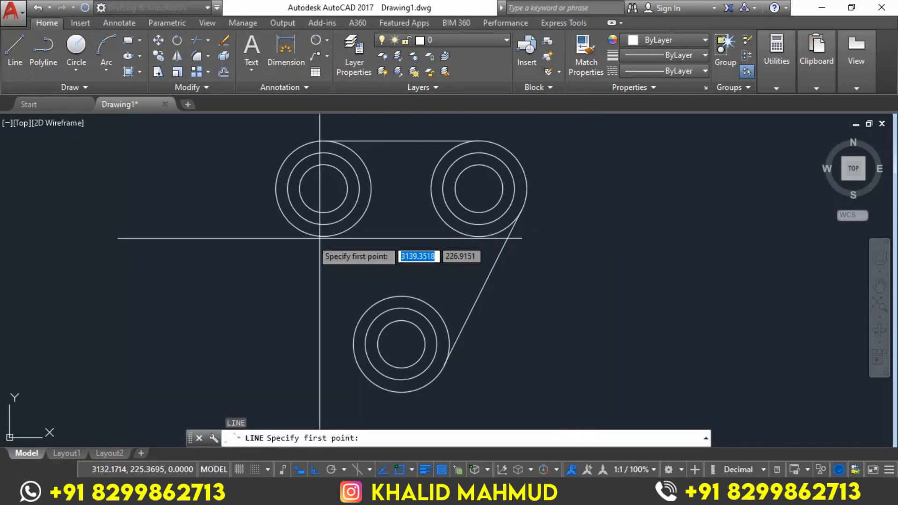
{"action": "left_click", "coordinate": [274, 204]}
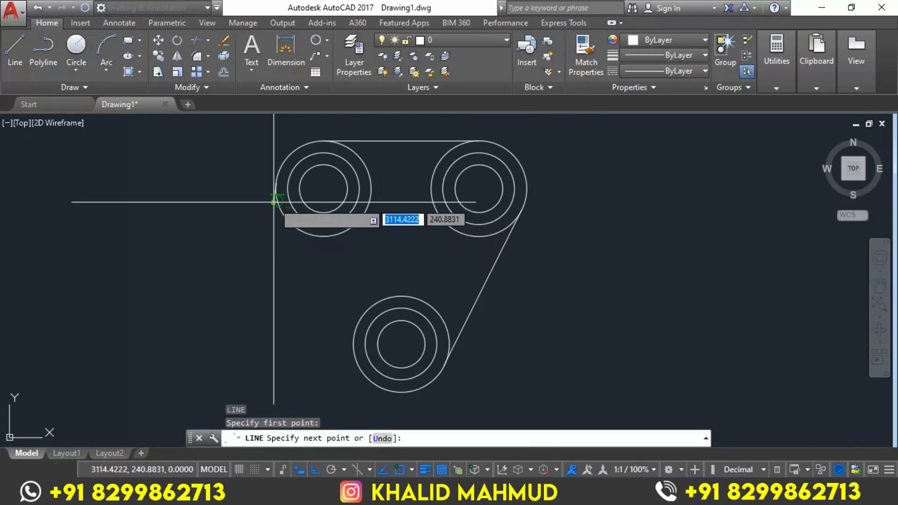
{"action": "left_click", "coordinate": [354, 362]}
{"action": "key", "text": "Return"}
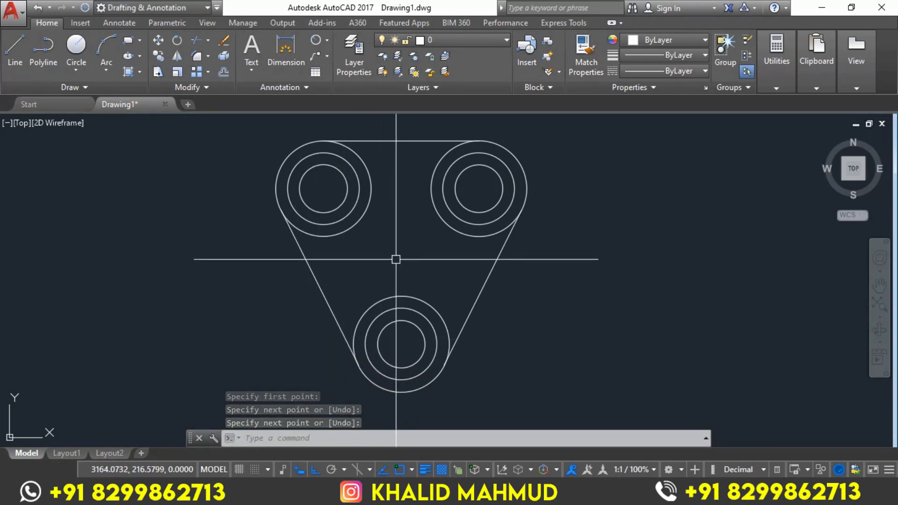
Trim the inward-facing arcs of the three outer circles, leaving one continuous rounded triangular outline
{"action": "type", "text": "tr"}
{"action": "key", "text": "Return"}
{"action": "key", "text": "Return"}
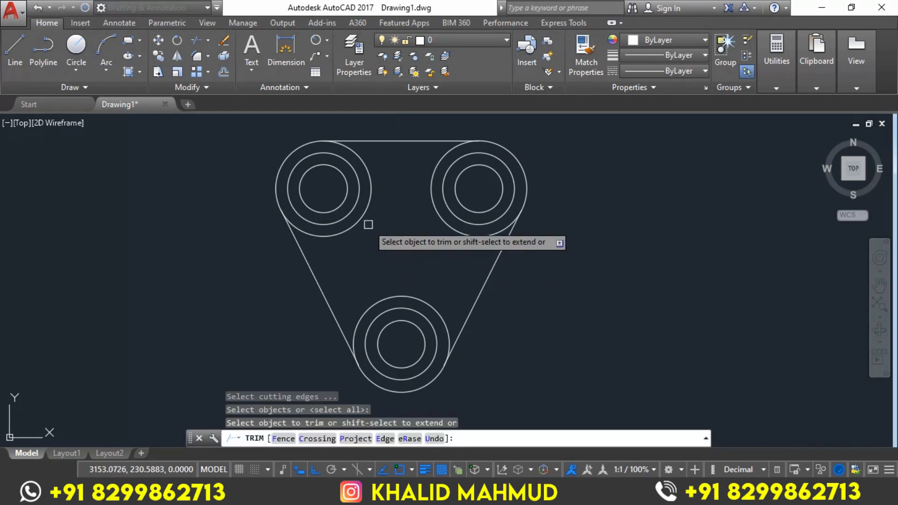
{"action": "left_click", "coordinate": [364, 220]}
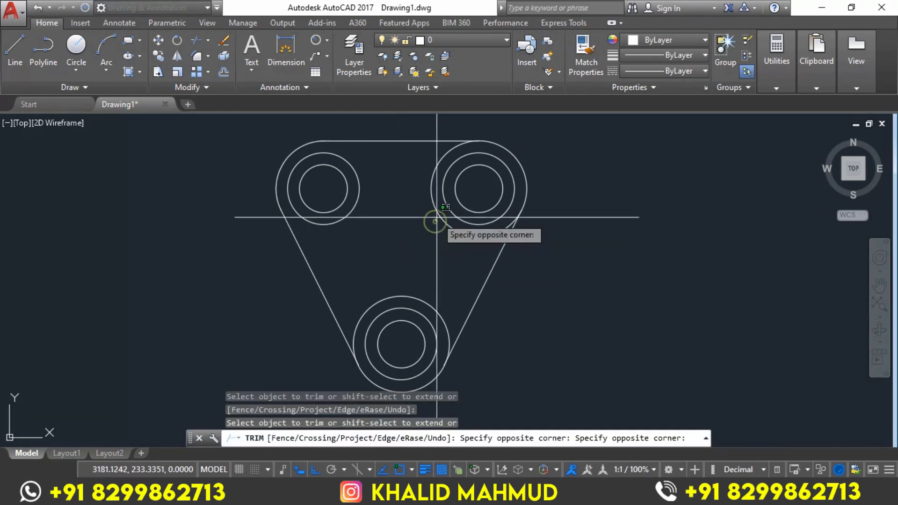
{"action": "left_click", "coordinate": [431, 191]}
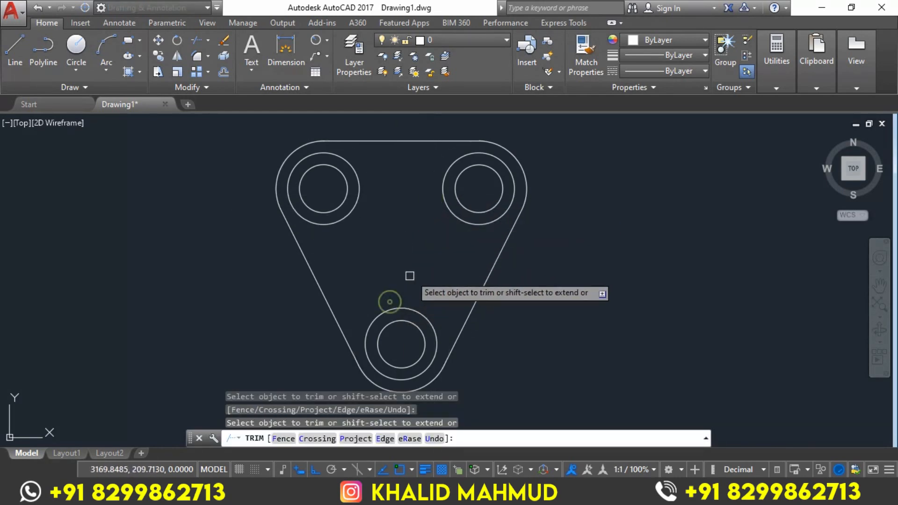
{"action": "left_click", "coordinate": [389, 301]}
{"action": "key", "text": "Return"}
Check the reference image in Photos, and draw a Tan, Tan, Radius circle of radius 30 against the upper-right and lower middle circles in AutoCAD
{"action": "left_click", "coordinate": [304, 492]}
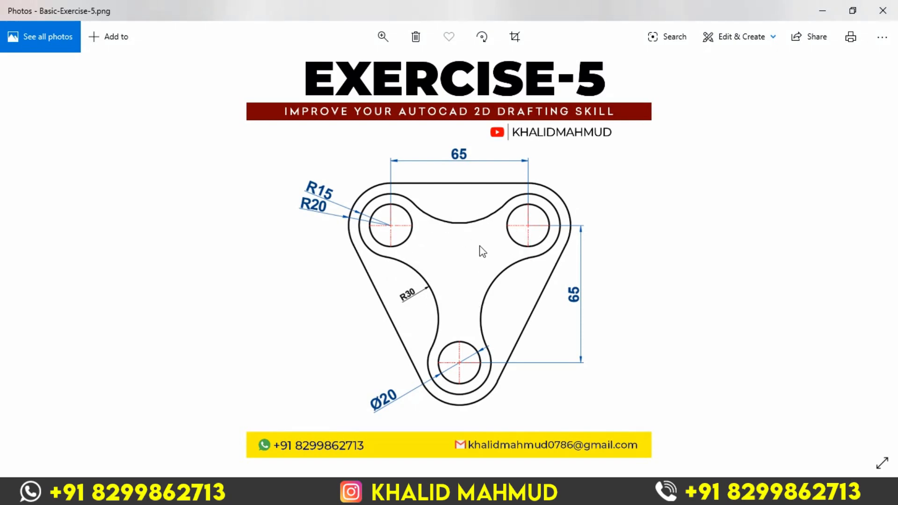
{"action": "key", "text": "alt+Tab"}
{"action": "middle_click_drag", "start_coordinate": [535, 275], "coordinate": [548, 284]}
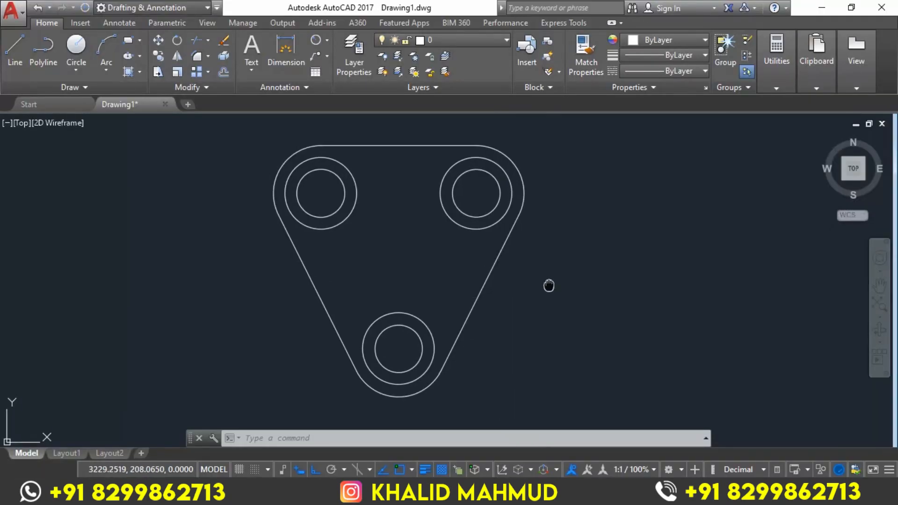
{"action": "left_click", "coordinate": [76, 70]}
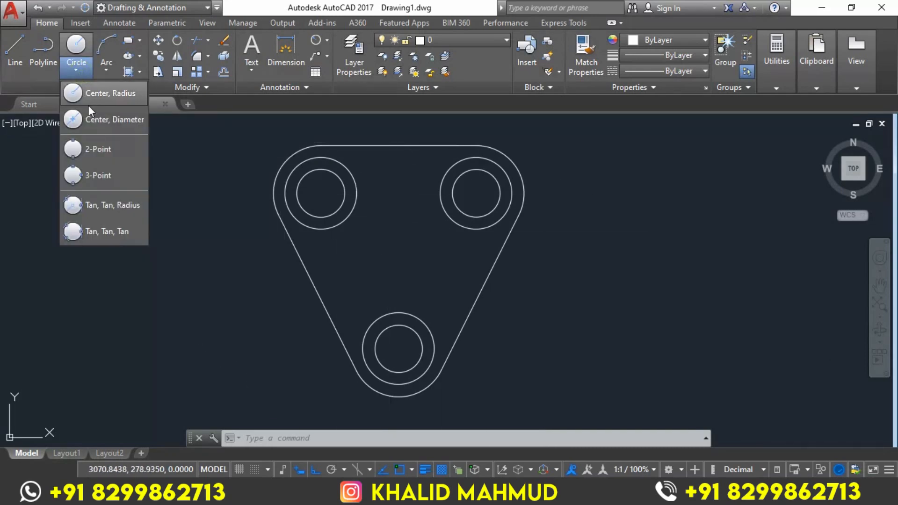
{"action": "left_click", "coordinate": [109, 206]}
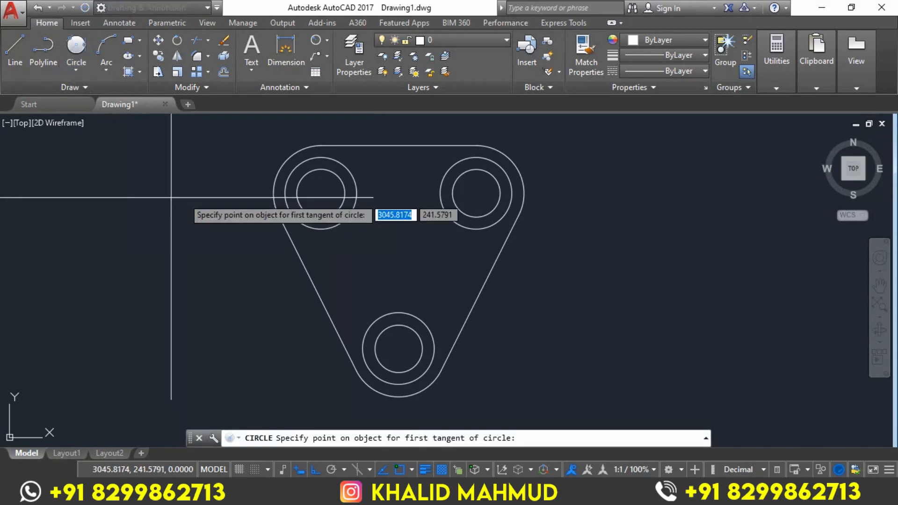
{"action": "left_click", "coordinate": [482, 230]}
{"action": "left_click", "coordinate": [424, 324]}
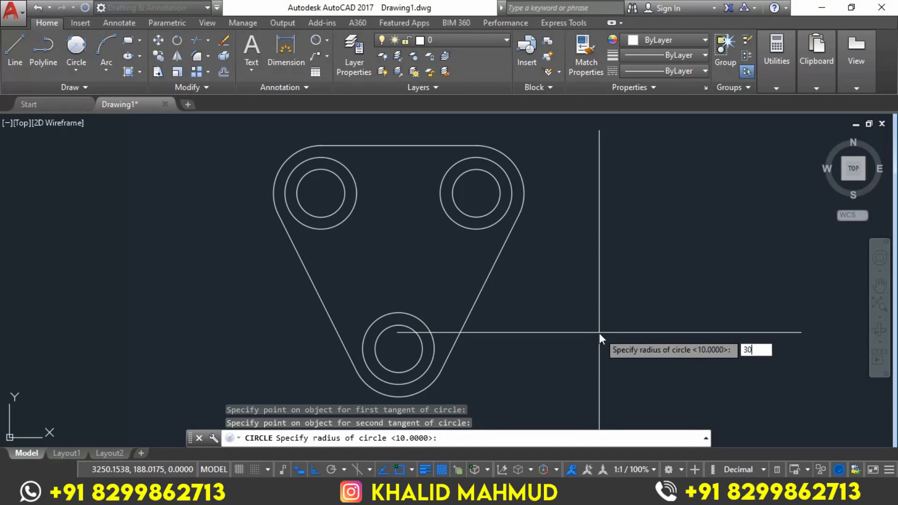
{"action": "key", "text": "Return"}
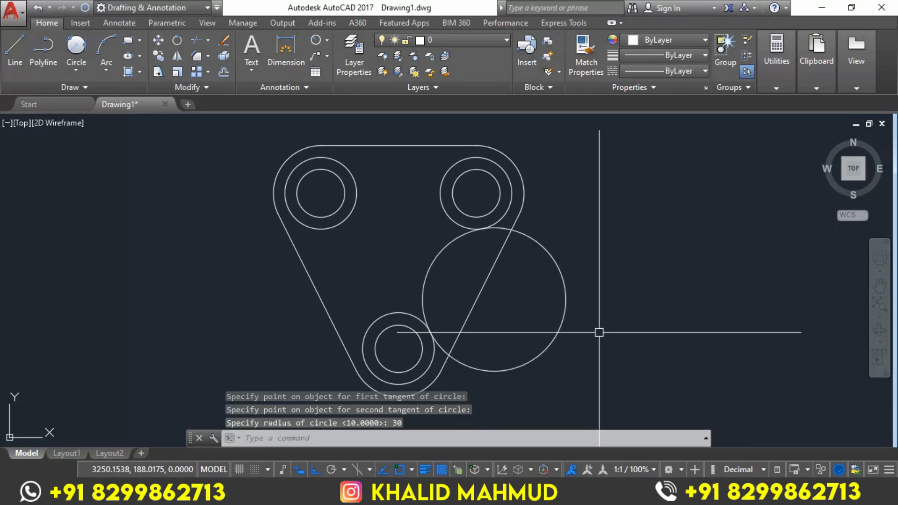
Mirror the radius 30 circle about the plate's vertical centreline with Endpoint, Midpoint and Quadrant snaps enabled, keeping the source circle
{"action": "left_click", "coordinate": [564, 299]}
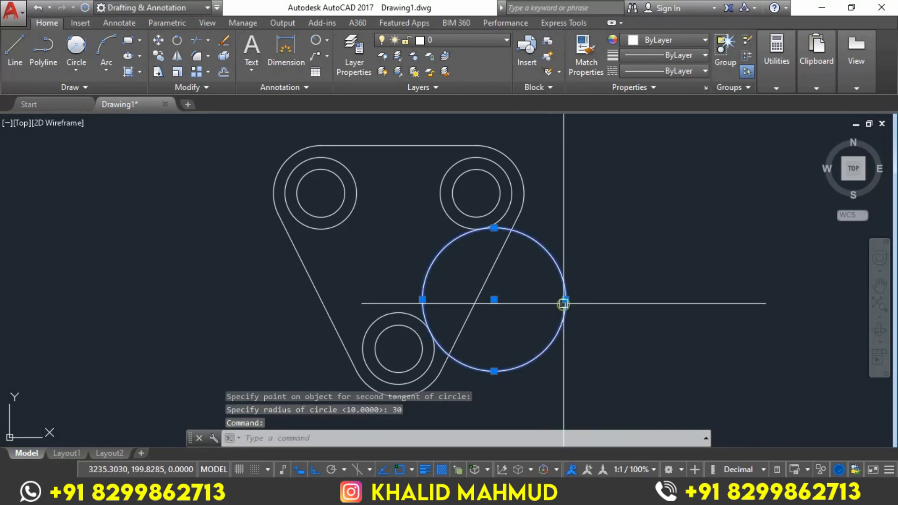
{"action": "left_click", "coordinate": [173, 60]}
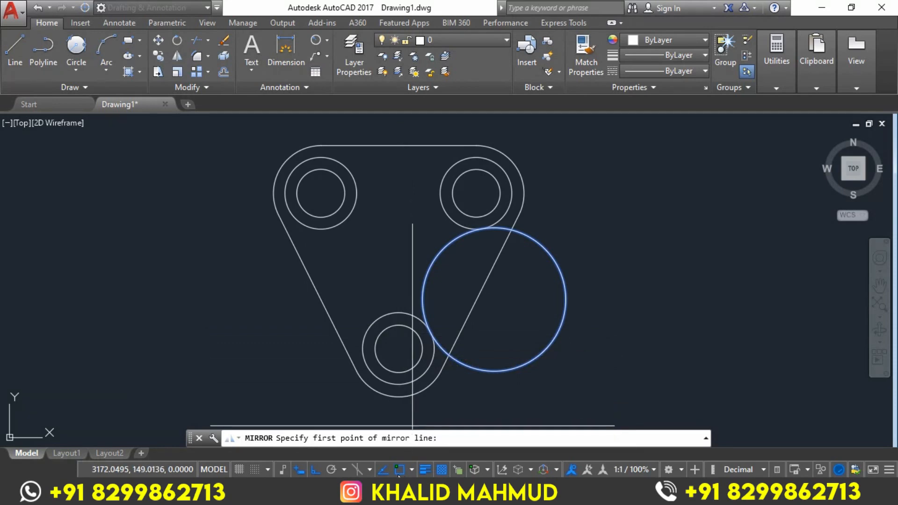
{"action": "left_click", "coordinate": [411, 469]}
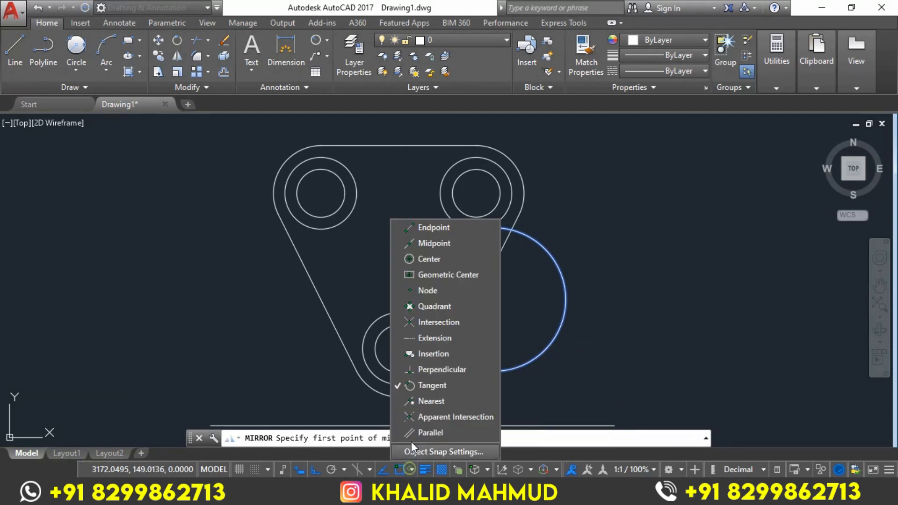
{"action": "left_click", "coordinate": [409, 307]}
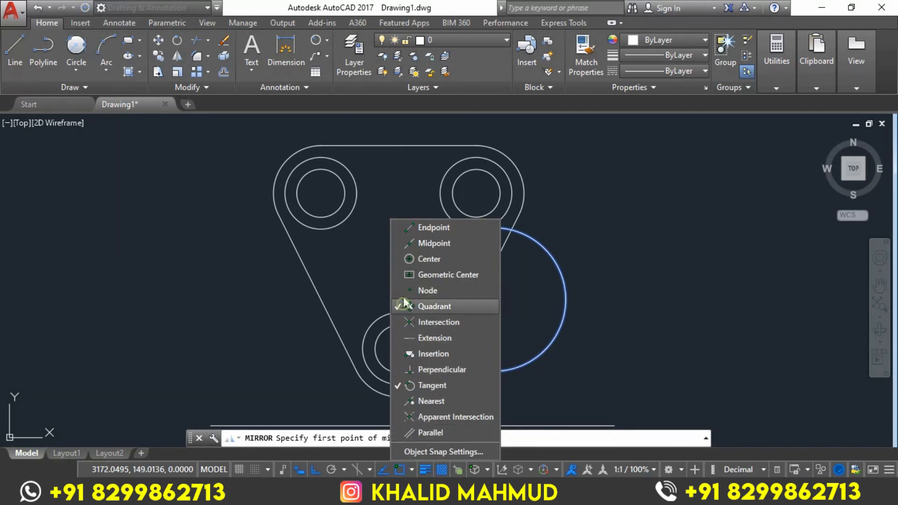
{"action": "left_click", "coordinate": [400, 227]}
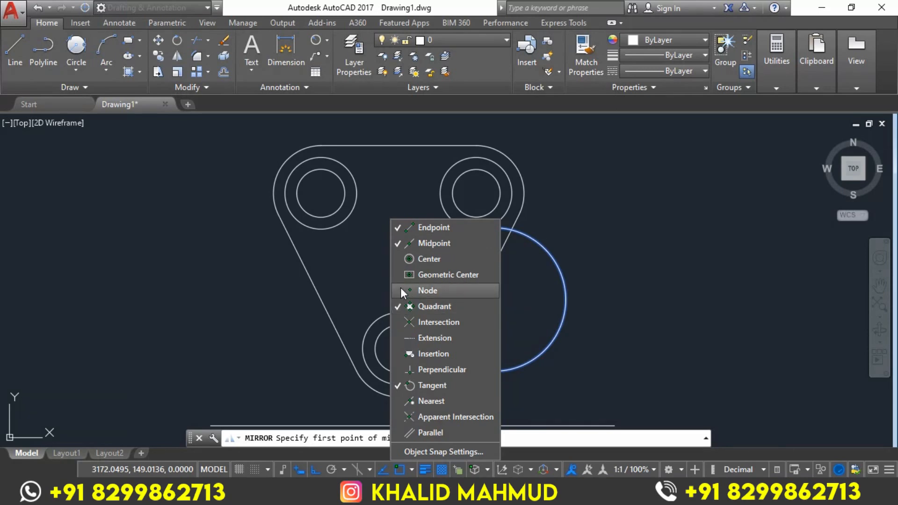
{"action": "left_click", "coordinate": [376, 279]}
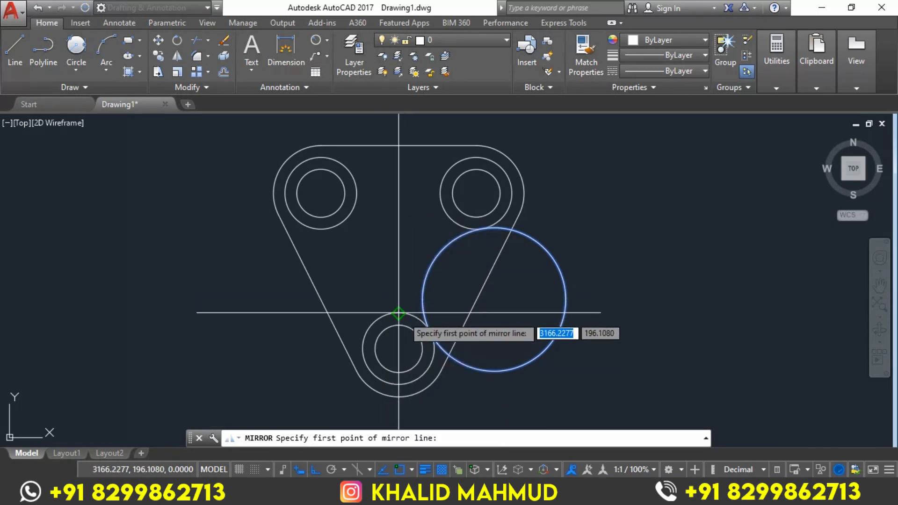
{"action": "left_click", "coordinate": [398, 313]}
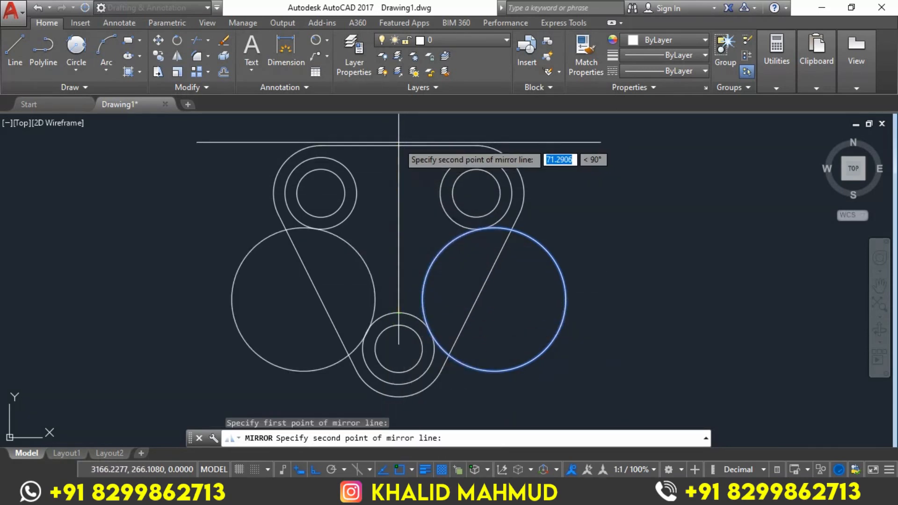
{"action": "left_click", "coordinate": [397, 142]}
{"action": "left_click", "coordinate": [423, 189]}
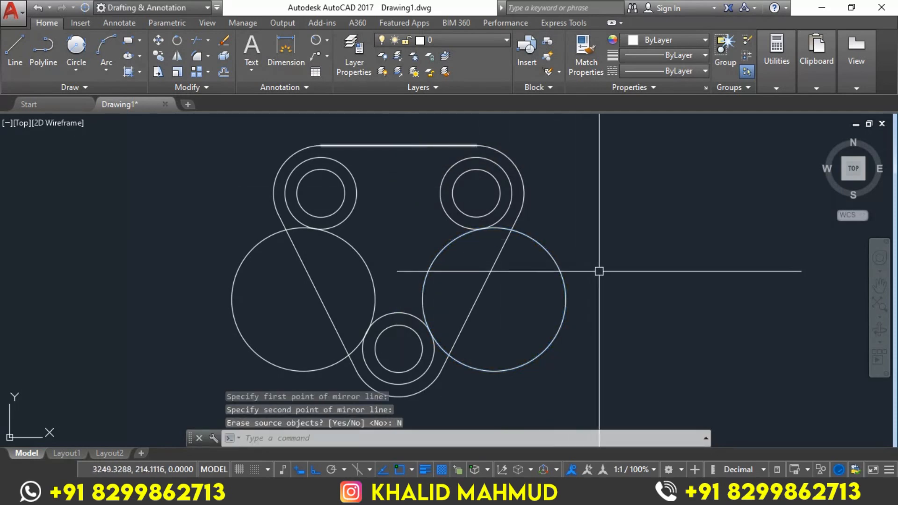
Trim the short segments of both radius 30 circles between the slanted outline edges and their tangent points on the middle circles
{"action": "type", "text": "tr"}
{"action": "key", "text": "Return"}
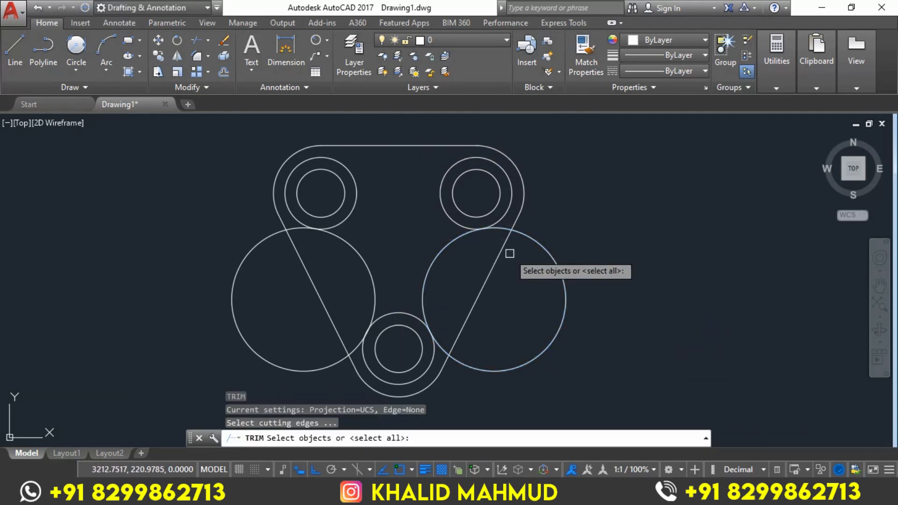
{"action": "key", "text": "Return"}
{"action": "scroll", "coordinate": [498, 229], "scroll_direction": "up", "scroll_amount": 2}
{"action": "left_click", "coordinate": [498, 228]}
{"action": "scroll", "coordinate": [497, 226], "scroll_direction": "down", "scroll_amount": 3}
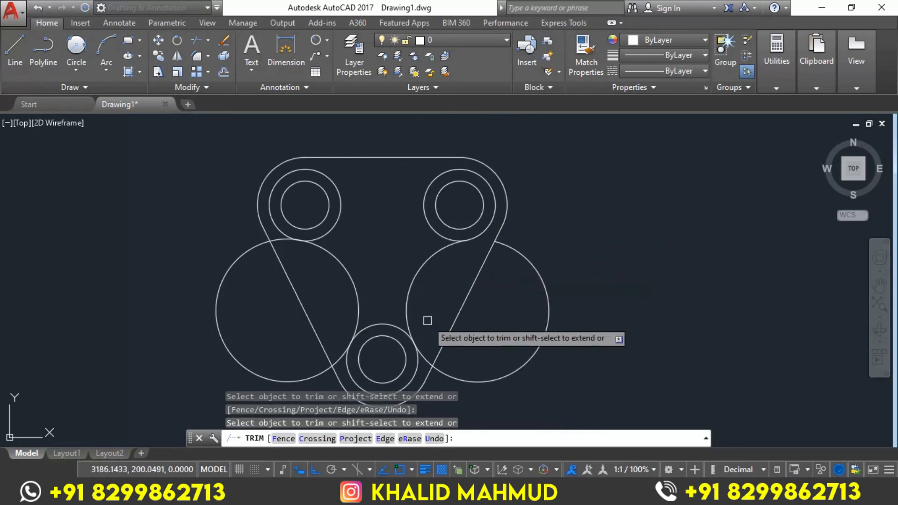
{"action": "scroll", "coordinate": [426, 358], "scroll_direction": "up", "scroll_amount": 3}
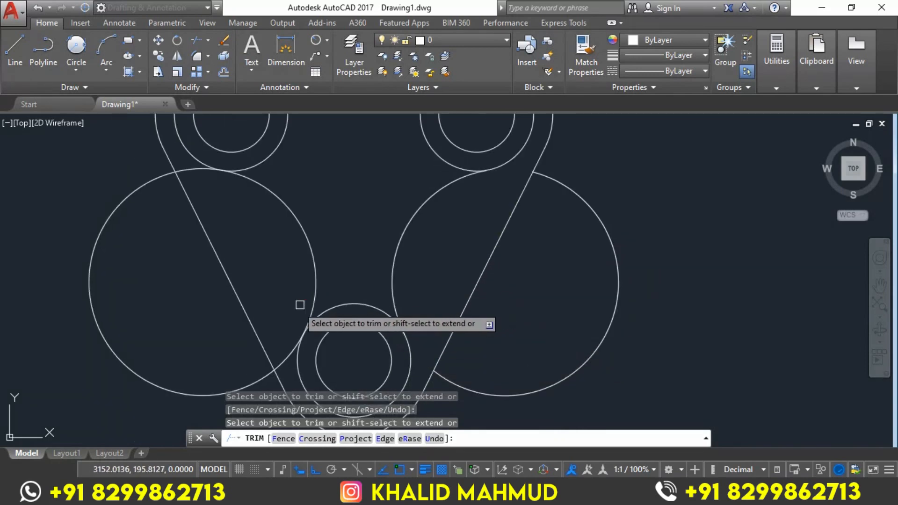
{"action": "left_click", "coordinate": [190, 170]}
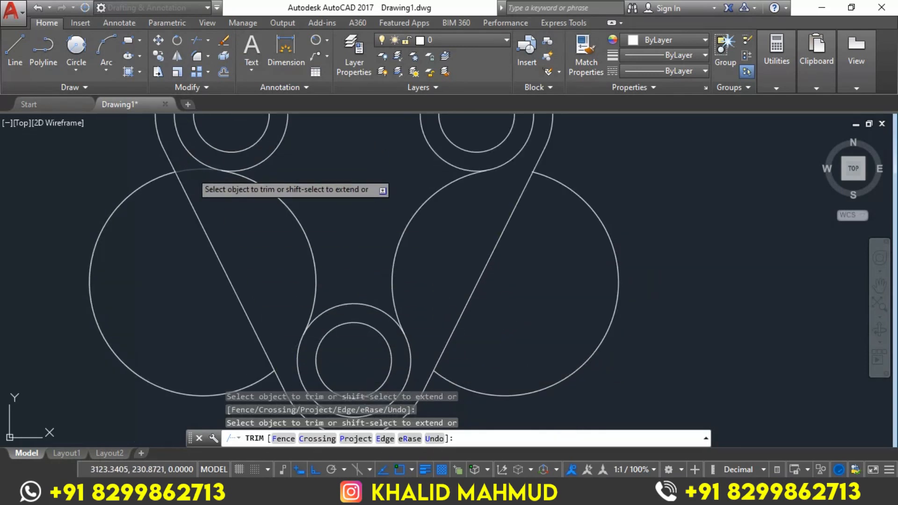
{"action": "key", "text": "Return"}
Erase the two leftover arcs of the radius 30 circles outside the slanted edges
{"action": "left_click", "coordinate": [633, 197]}
{"action": "left_click", "coordinate": [595, 238]}
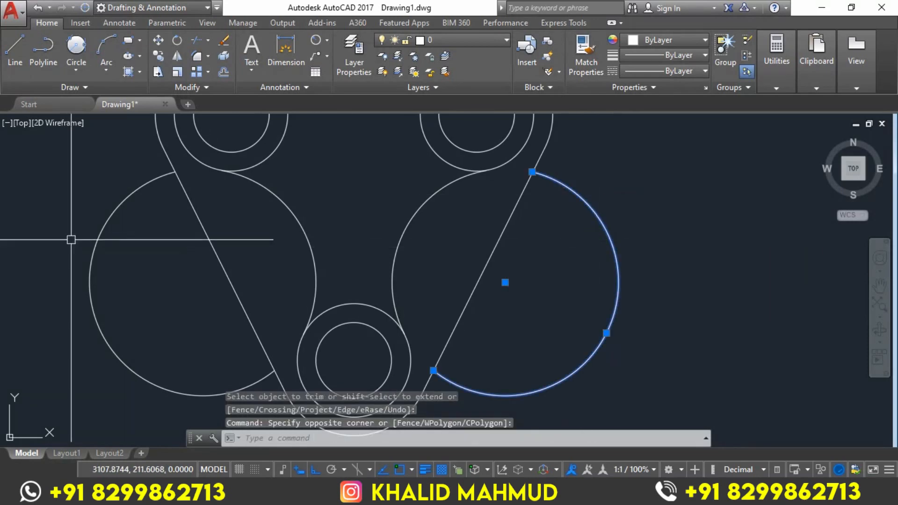
{"action": "left_click", "coordinate": [98, 236]}
{"action": "type", "text": "E"}
{"action": "key", "text": "Return"}
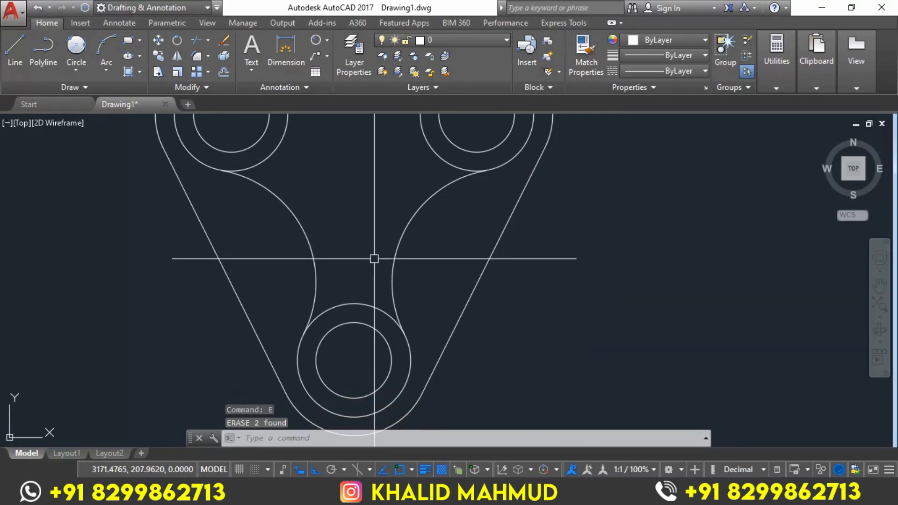
Fillet the upper-left and upper-right middle circles together with a radius of 30
{"action": "scroll", "coordinate": [374, 255], "scroll_direction": "down", "scroll_amount": 3}
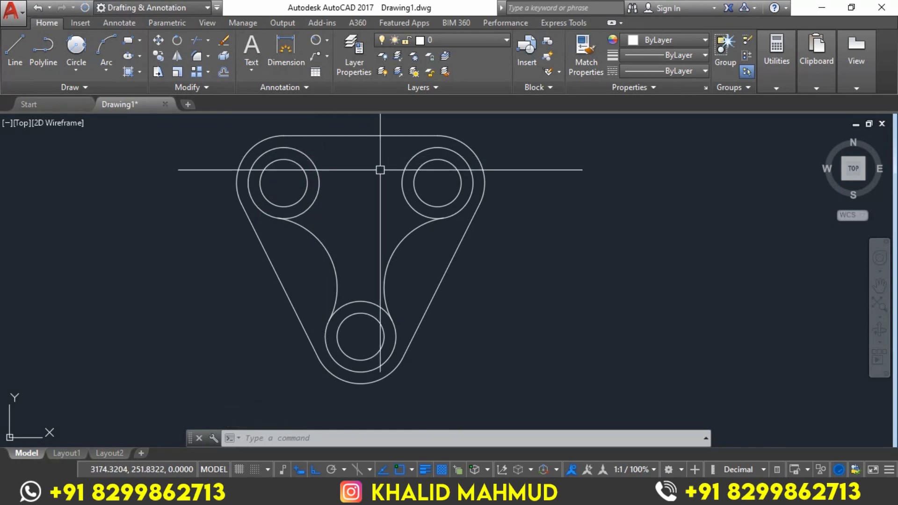
{"action": "key", "text": "Return"}
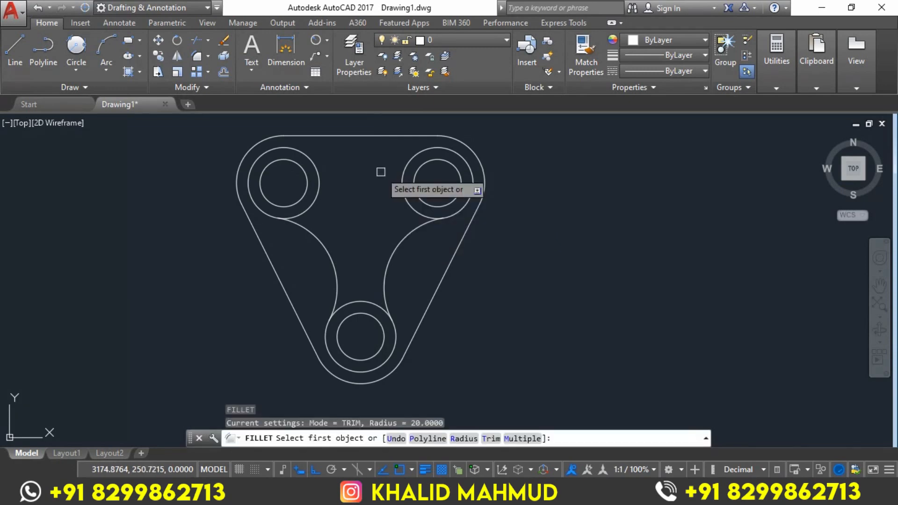
{"action": "key", "text": "Return"}
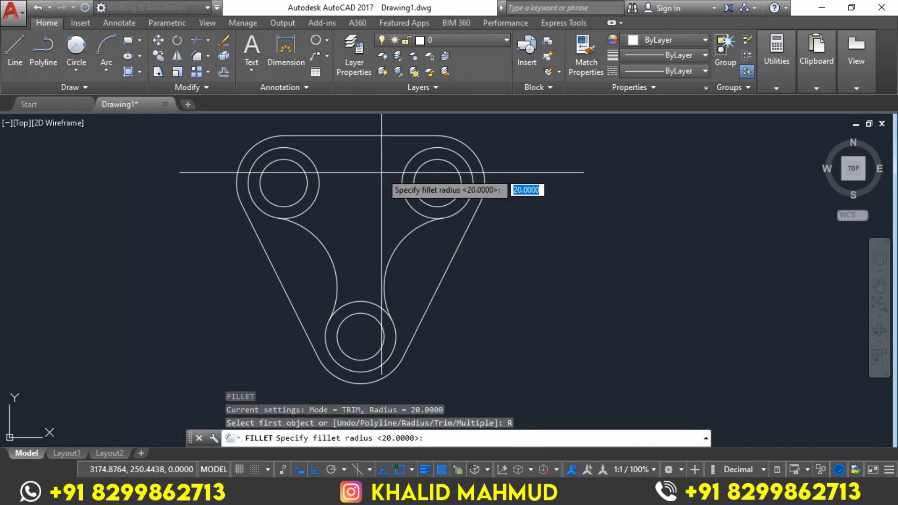
{"action": "key", "text": "Return"}
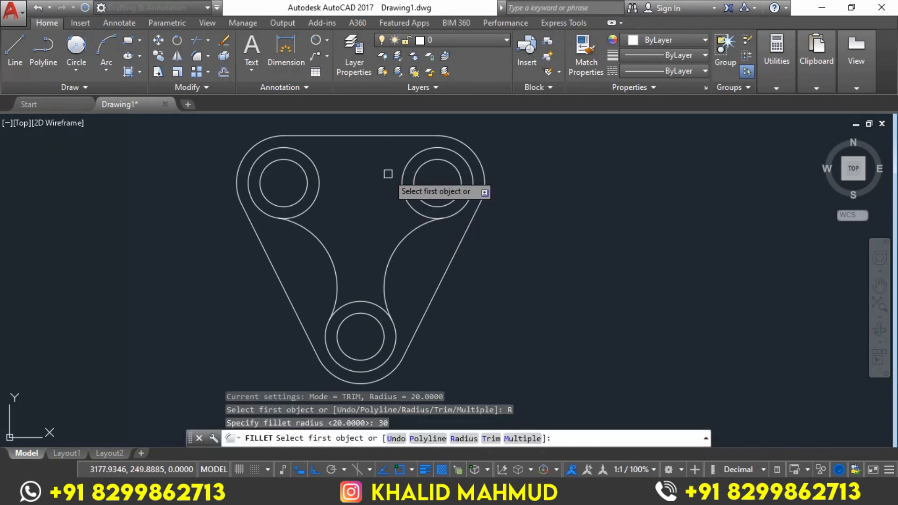
{"action": "left_click", "coordinate": [315, 165]}
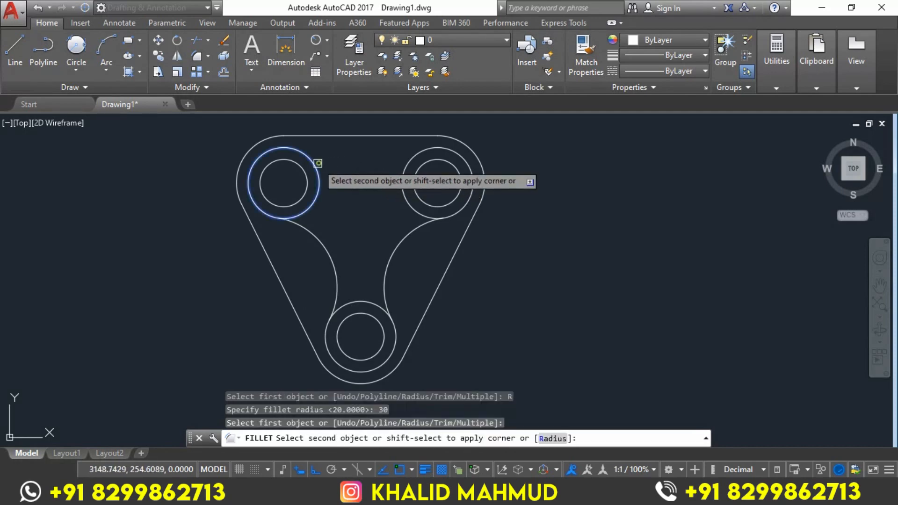
{"action": "left_click", "coordinate": [409, 160]}
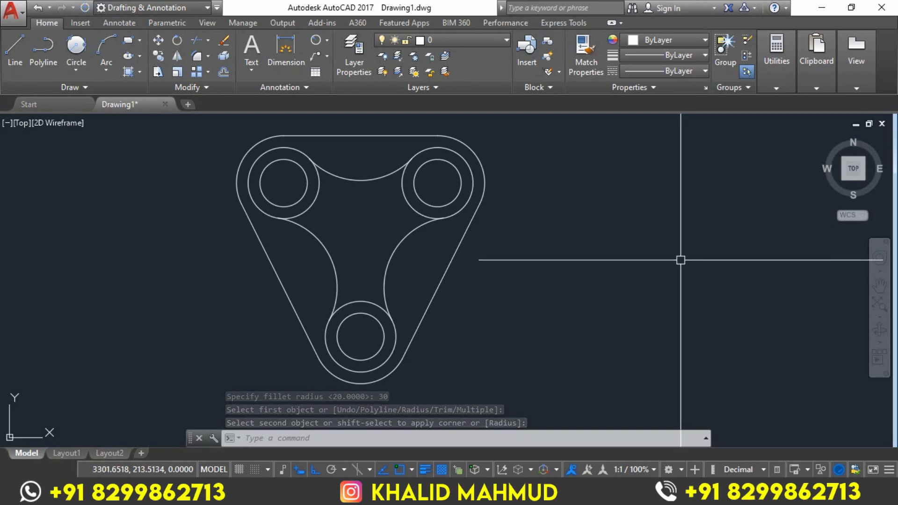
Trim the inward-facing arcs of the three middle circles, leaving one continuous inner contour with the radius 30 arcs
{"action": "type", "text": "tr"}
{"action": "key", "text": "Return"}
{"action": "key", "text": "Return"}
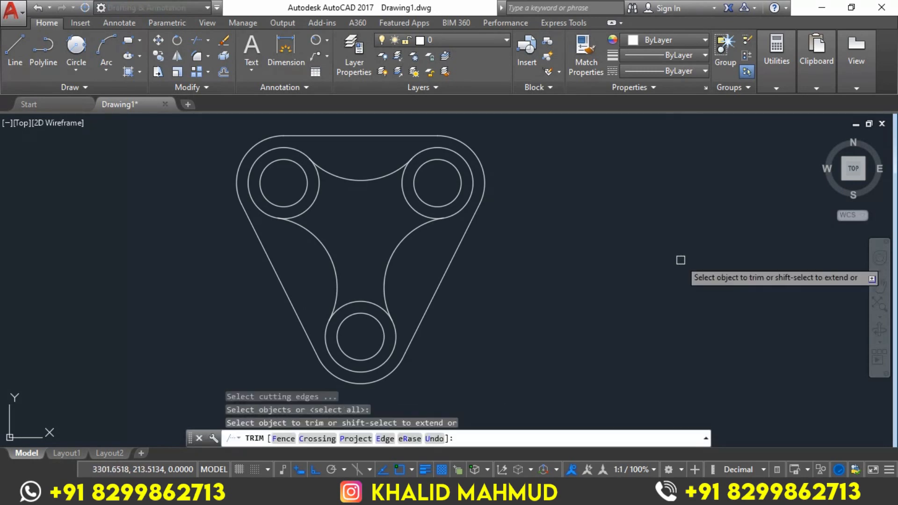
{"action": "left_click", "coordinate": [318, 199]}
{"action": "left_click", "coordinate": [404, 202]}
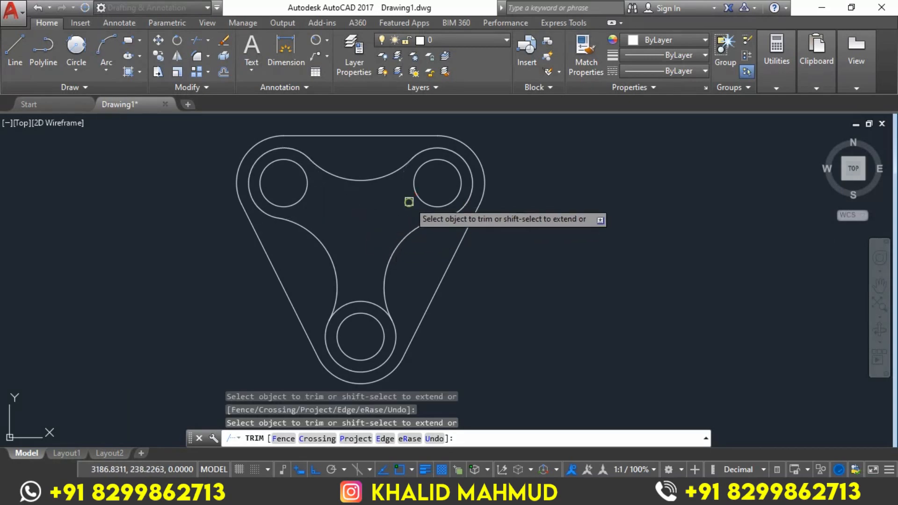
{"action": "left_click", "coordinate": [362, 299]}
{"action": "middle_click_drag", "start_coordinate": [636, 248], "coordinate": [611, 257]}
{"action": "right_click", "coordinate": [598, 226]}
{"action": "left_click", "coordinate": [617, 237]}
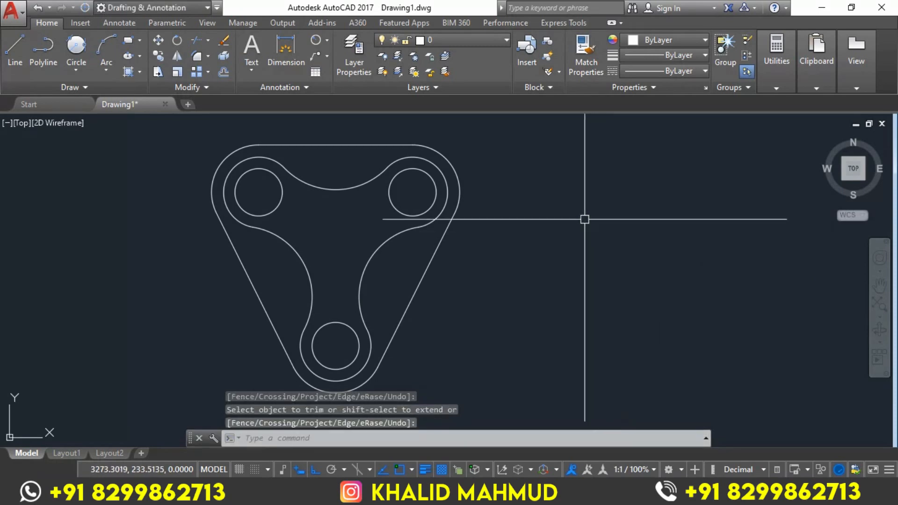
Set the lineweight of the whole plate drawing to 0.35 mm and clear the selection
{"action": "left_click", "coordinate": [507, 125]}
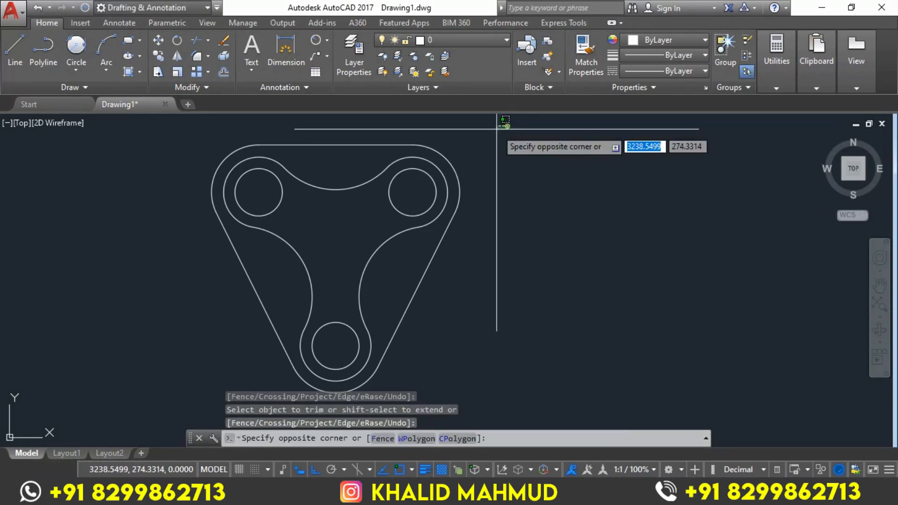
{"action": "left_click", "coordinate": [167, 385]}
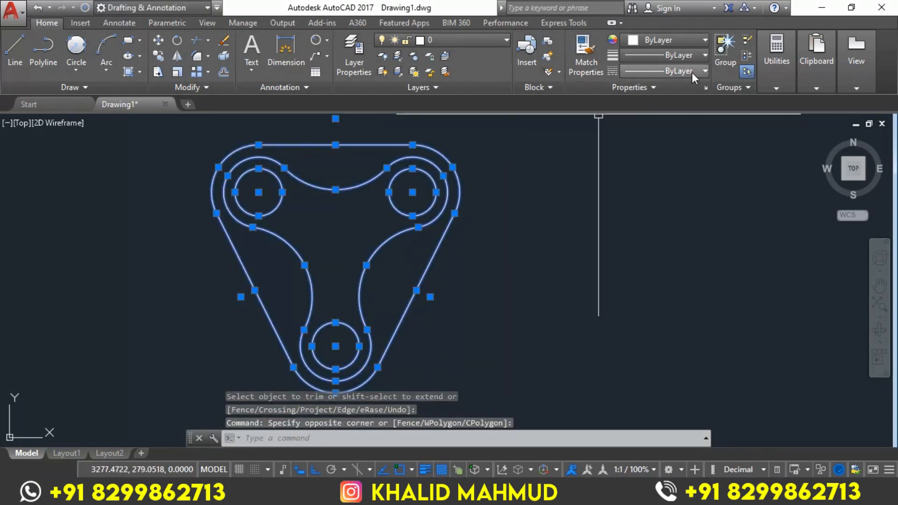
{"action": "left_click", "coordinate": [686, 54]}
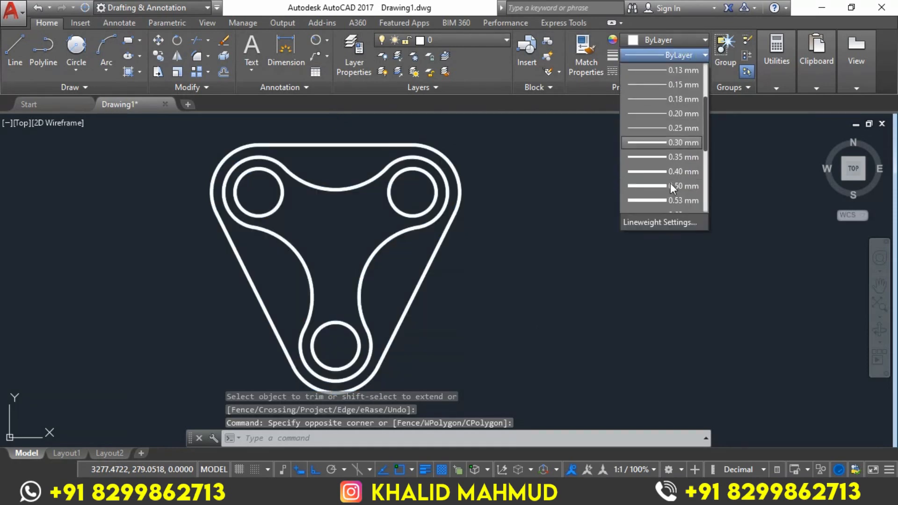
{"action": "left_click", "coordinate": [685, 156]}
{"action": "middle_click_drag", "start_coordinate": [566, 247], "coordinate": [546, 248]}
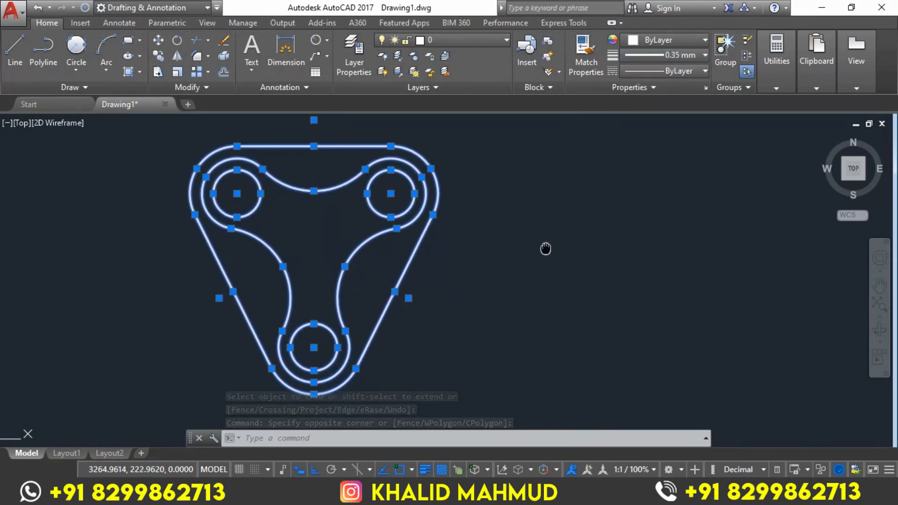
{"action": "key", "text": "Escape"}
{"action": "key", "text": "Escape"}
{"action": "key", "text": "Escape"}
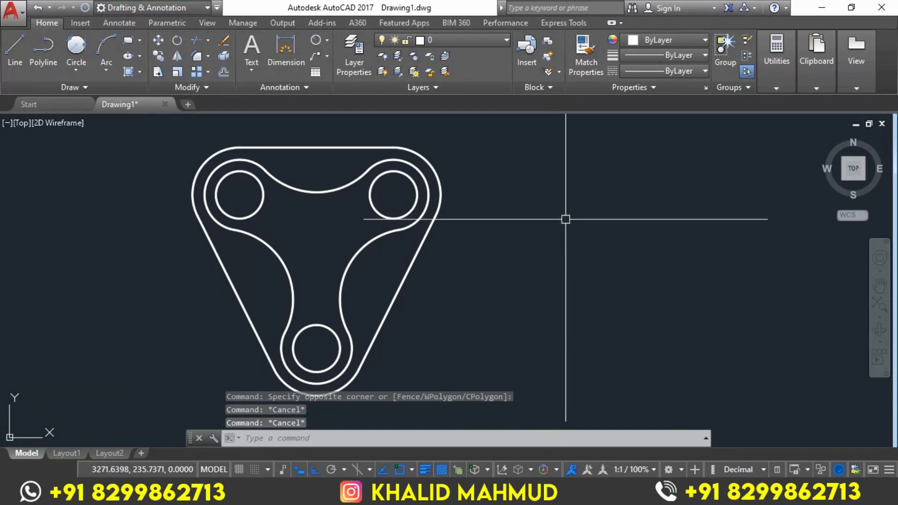
Enable center snapping and add a linear dimension between the two upper hole centres, placed above the plate
{"action": "left_click", "coordinate": [326, 40]}
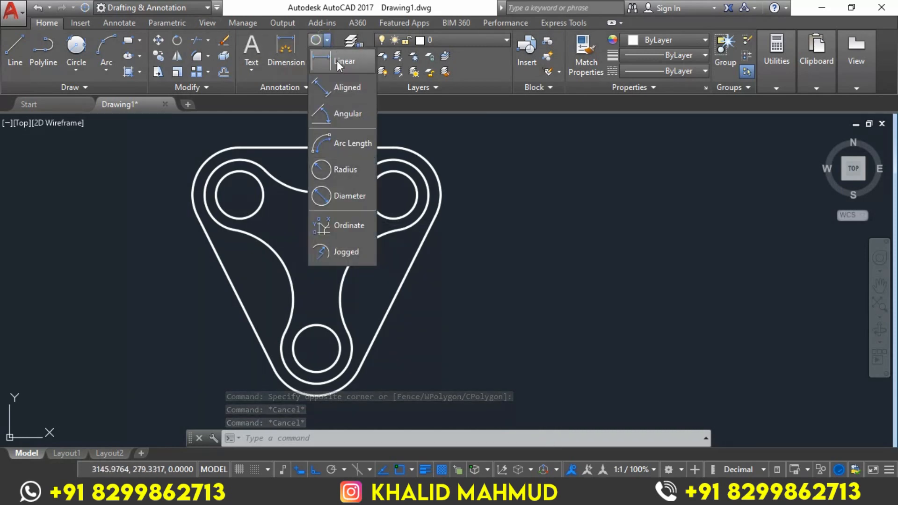
{"action": "left_click", "coordinate": [337, 61]}
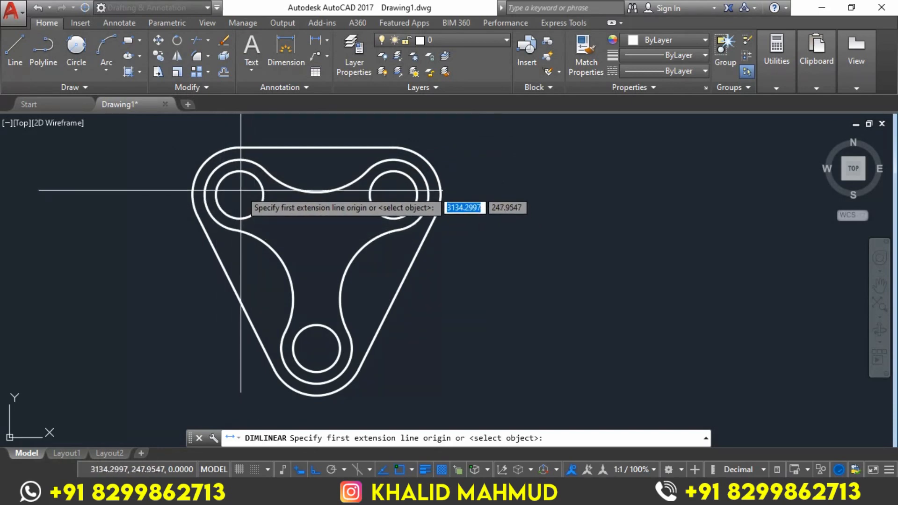
{"action": "left_click", "coordinate": [413, 468]}
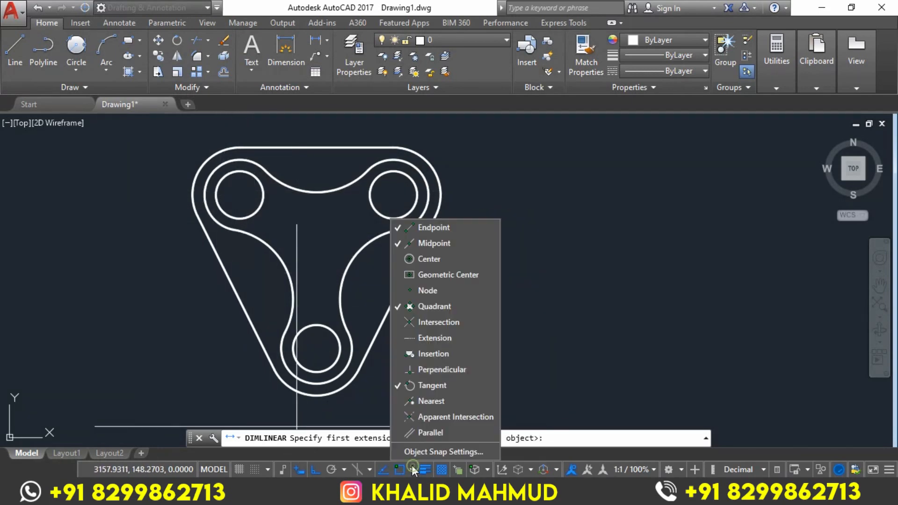
{"action": "left_click", "coordinate": [439, 275]}
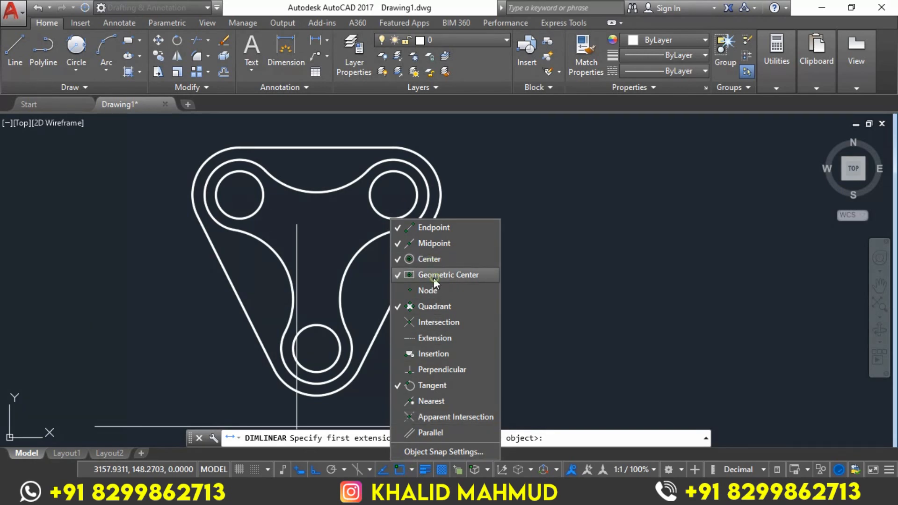
{"action": "left_click", "coordinate": [239, 197]}
{"action": "left_click", "coordinate": [393, 195]}
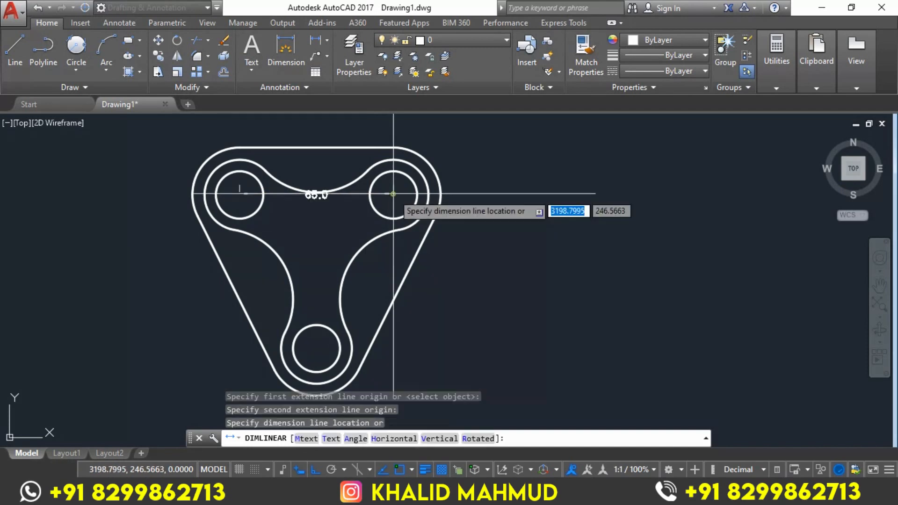
{"action": "left_click", "coordinate": [357, 123]}
Add a vertical linear dimension between the upper-right and bottom hole centres, placed outside the plate's right side
{"action": "key", "text": "Return"}
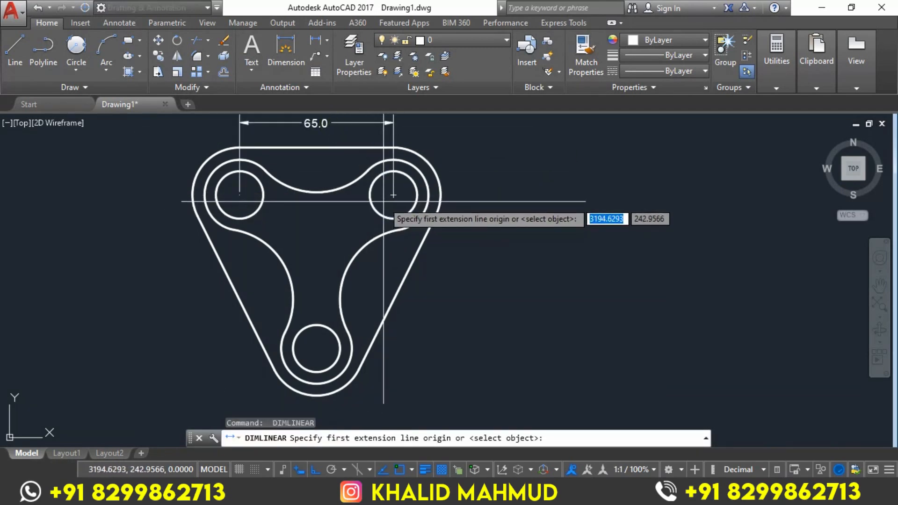
{"action": "left_click", "coordinate": [393, 195]}
{"action": "left_click", "coordinate": [316, 349]}
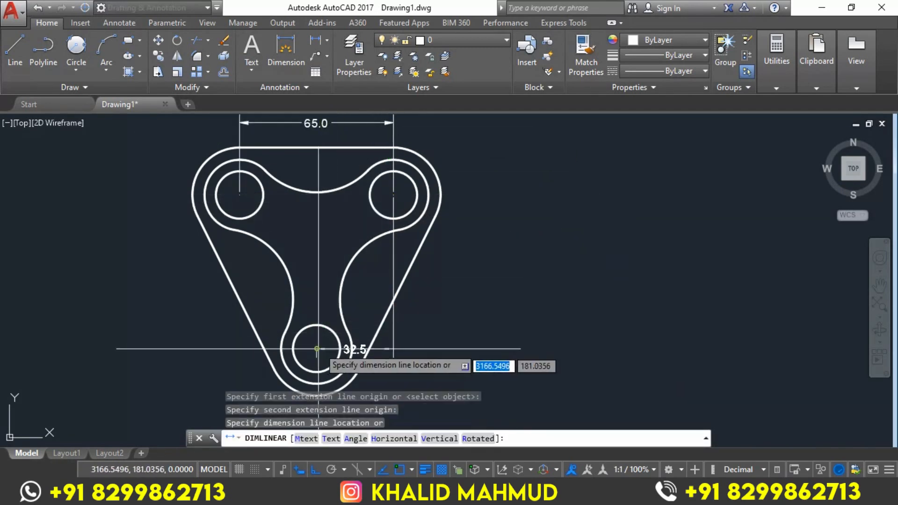
{"action": "left_click", "coordinate": [475, 308]}
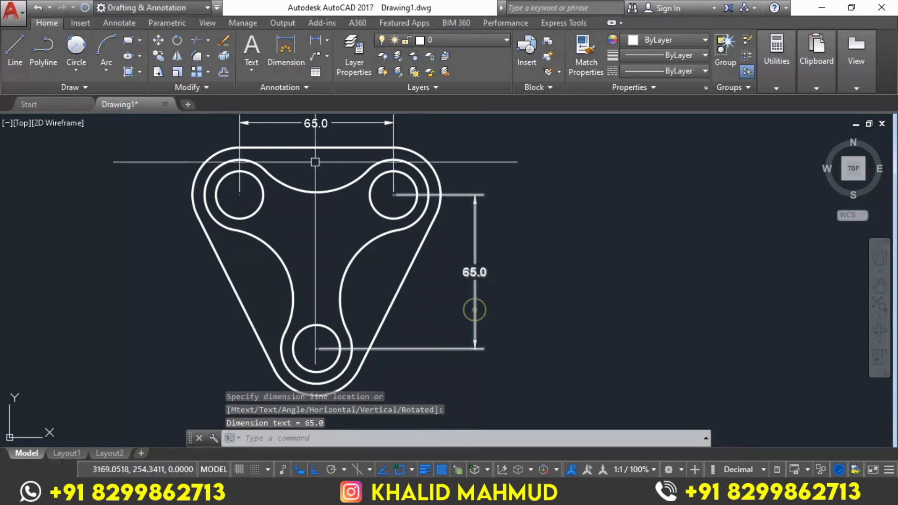
Add radius dimensions to the outer corner arc and the middle arc of the upper-left lobe, placed outside the plate
{"action": "left_click", "coordinate": [329, 41]}
{"action": "left_click", "coordinate": [334, 169]}
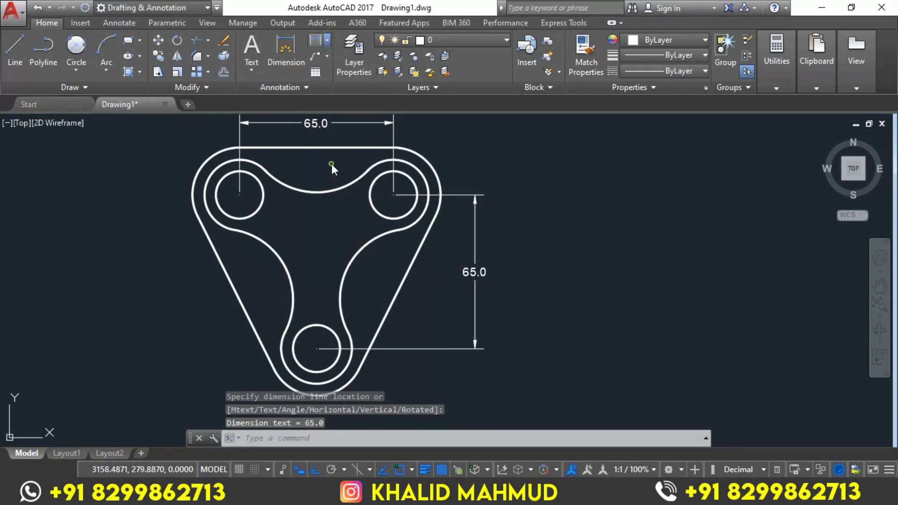
{"action": "left_click", "coordinate": [205, 159]}
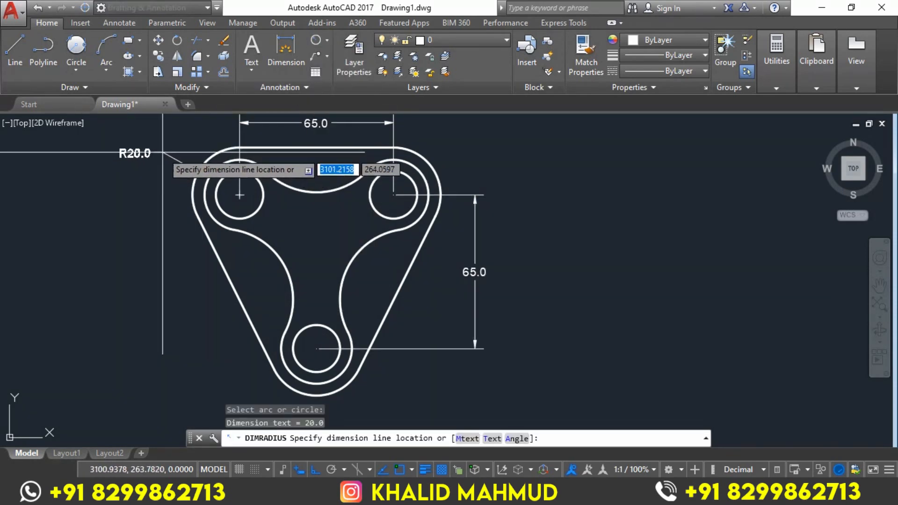
{"action": "key", "text": "Return"}
{"action": "left_click", "coordinate": [209, 176]}
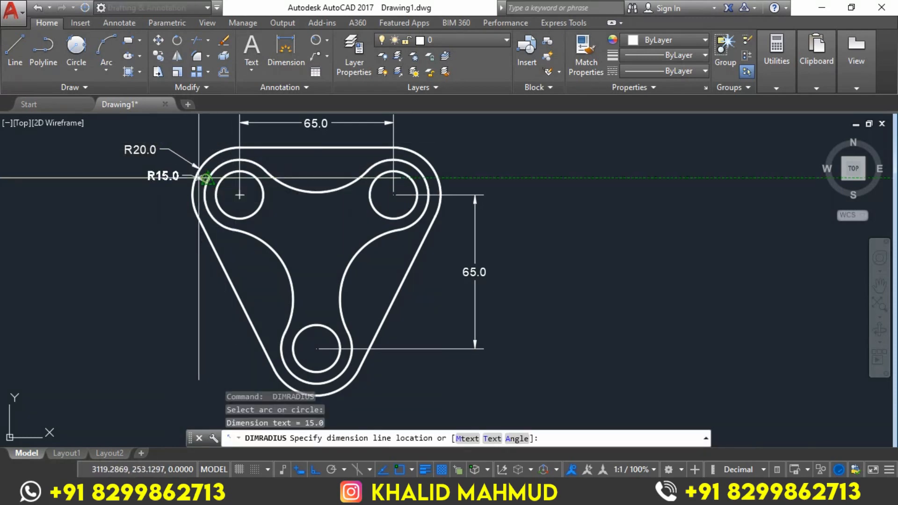
{"action": "left_click", "coordinate": [154, 174]}
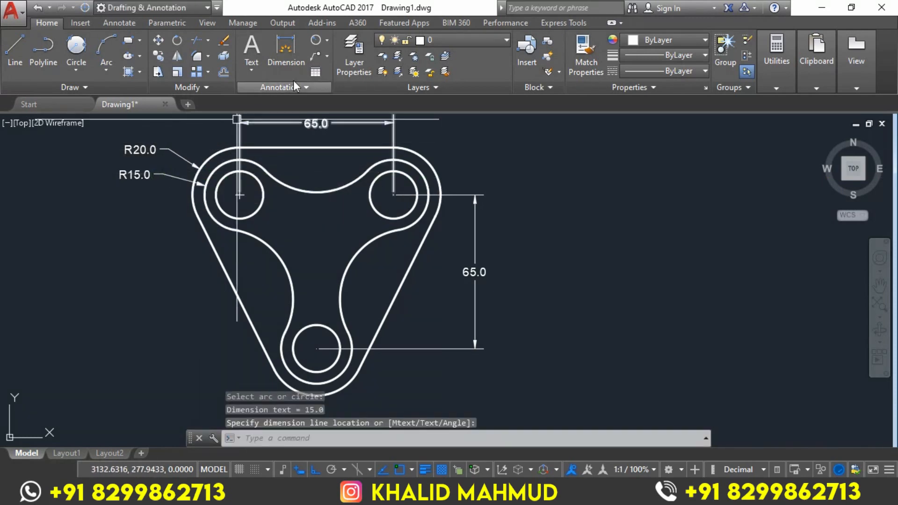
Add a diameter dimension to the bottom hole, placed to the lower left of the plate
{"action": "left_click", "coordinate": [328, 41]}
{"action": "left_click", "coordinate": [327, 195]}
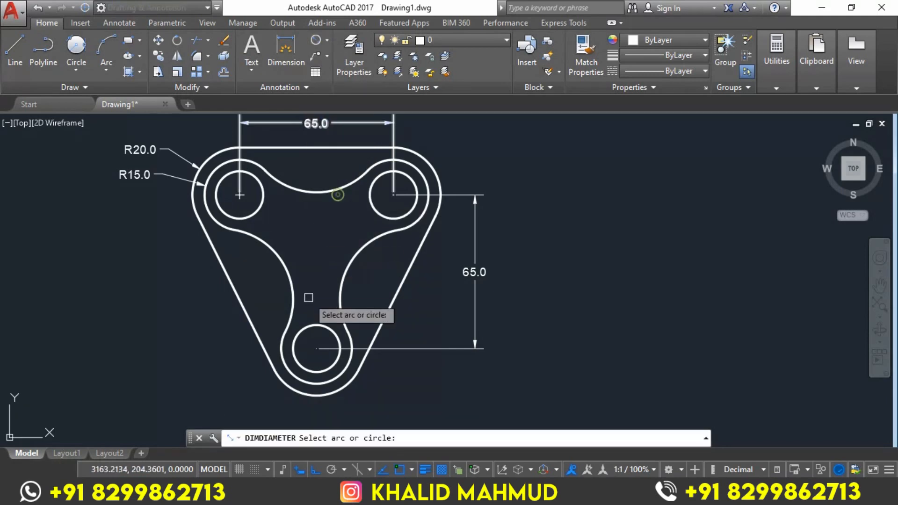
{"action": "left_click", "coordinate": [310, 325]}
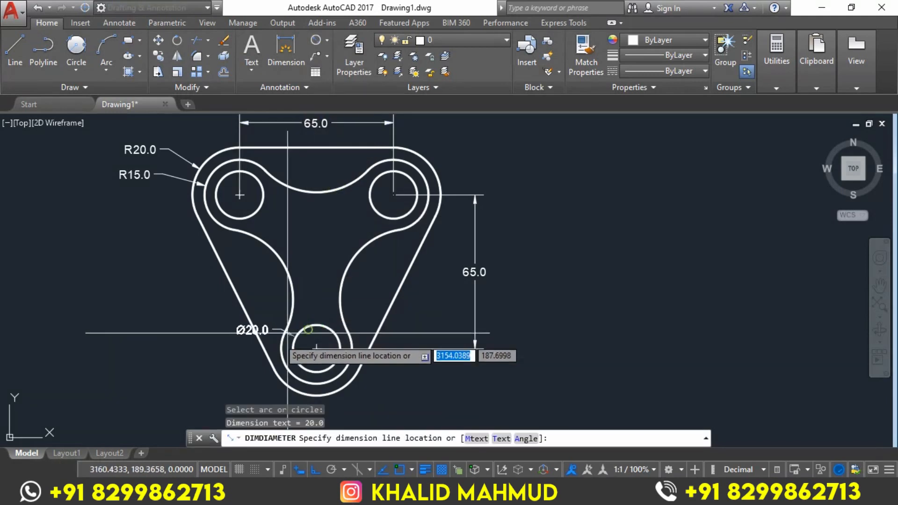
{"action": "left_click", "coordinate": [243, 381]}
{"action": "middle_click_drag", "start_coordinate": [550, 264], "coordinate": [566, 270]}
{"action": "key", "text": "Escape"}
{"action": "key", "text": "Escape"}
{"action": "key", "text": "Escape"}
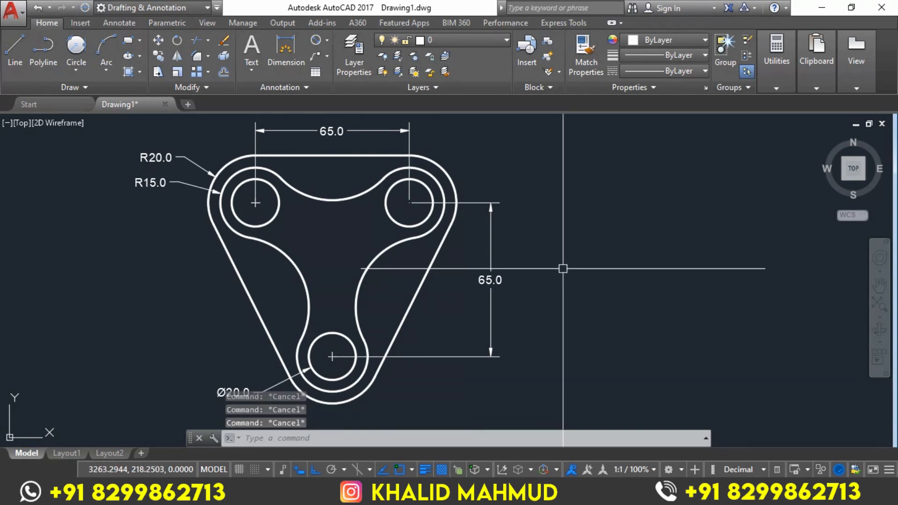